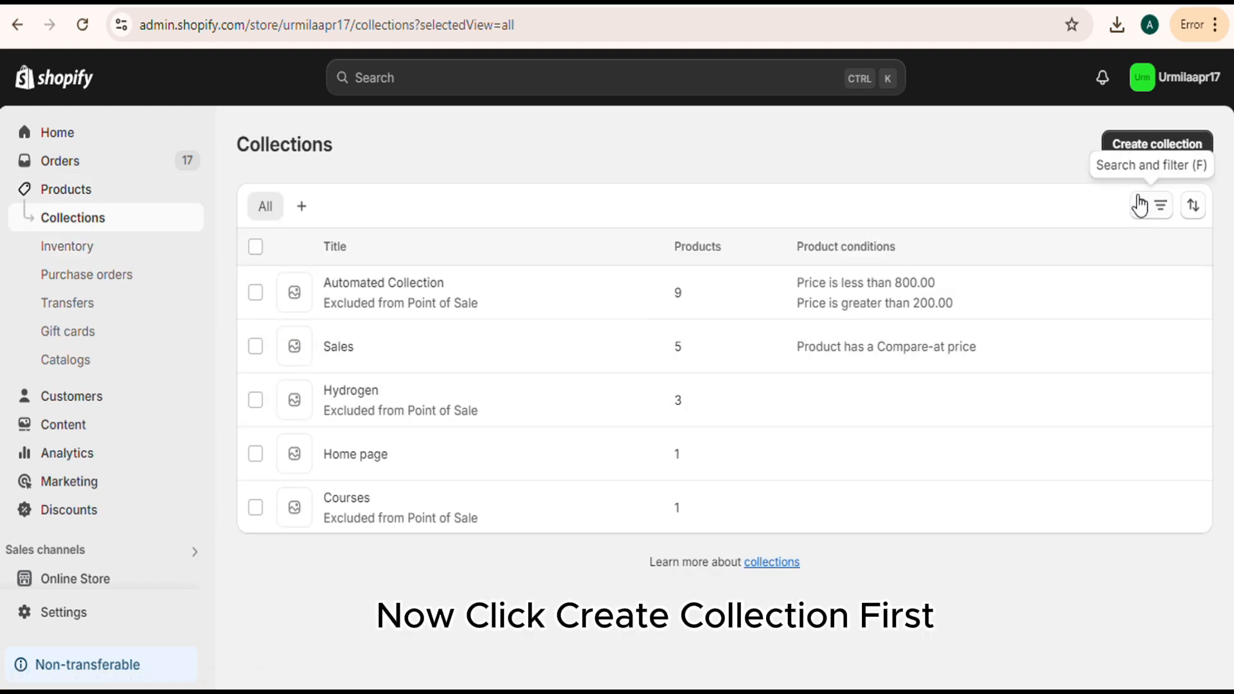
Start a new collection titled "Skateboard Apparel" and leave its description empty.
click(1139, 151)
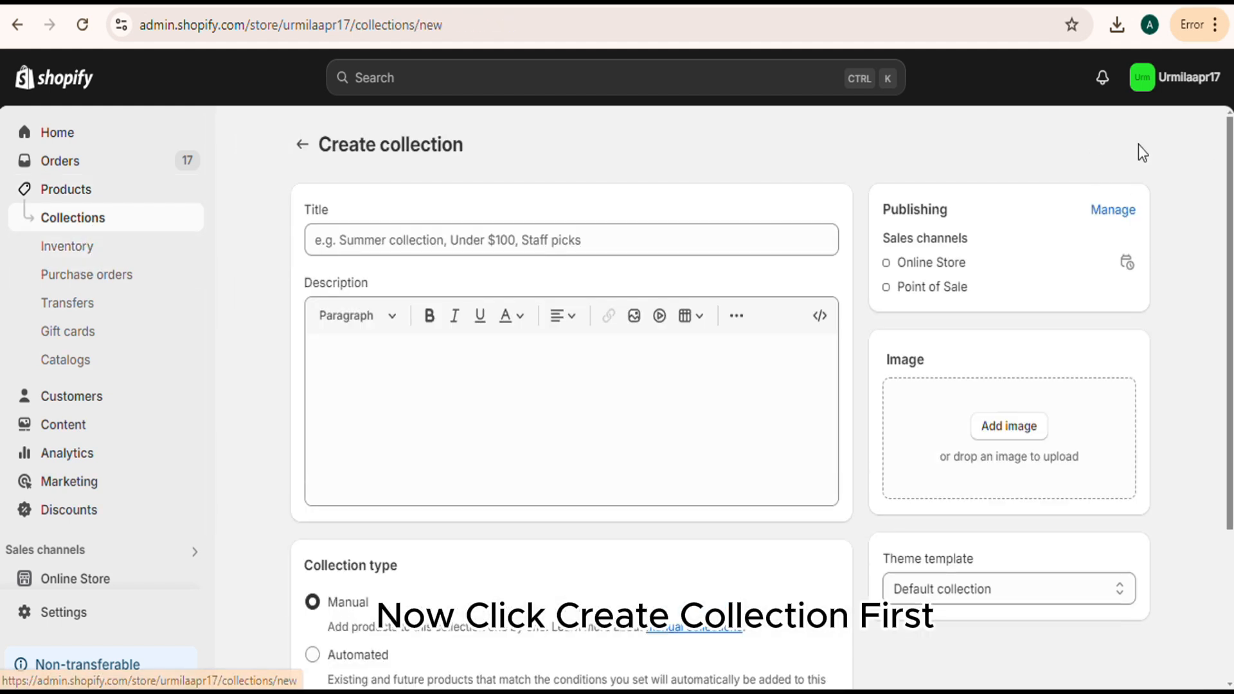
click(394, 239)
text(Skateb)
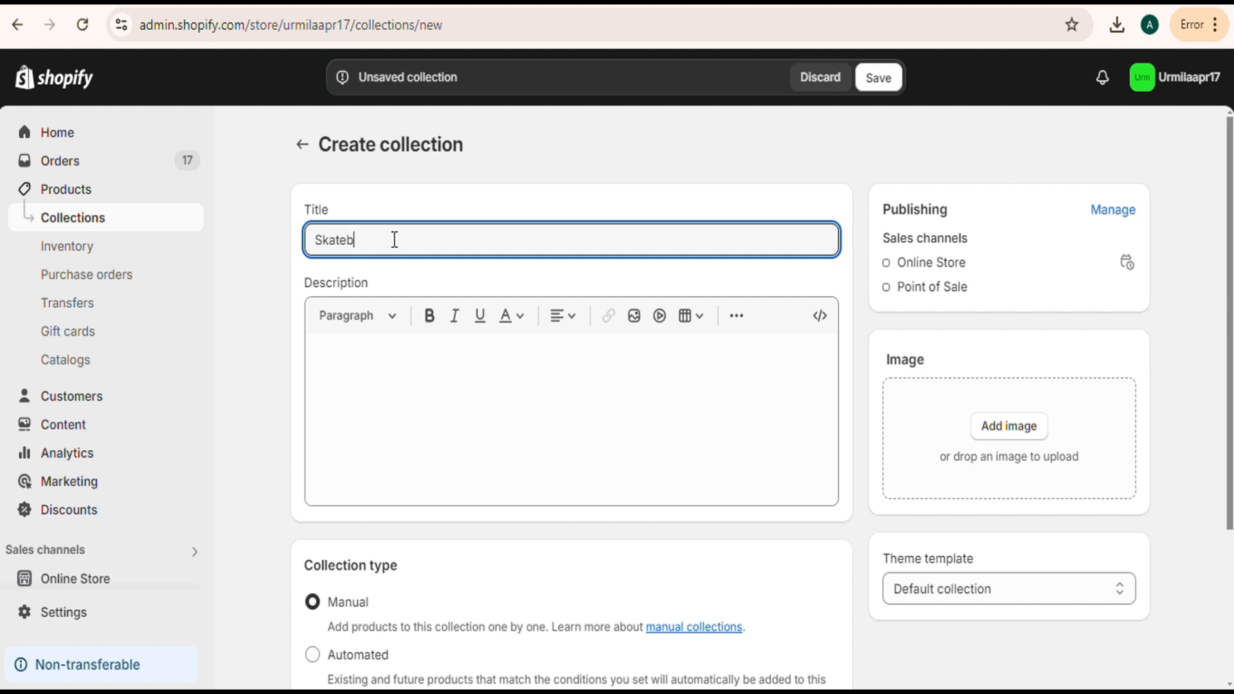
text(oard Apparel)
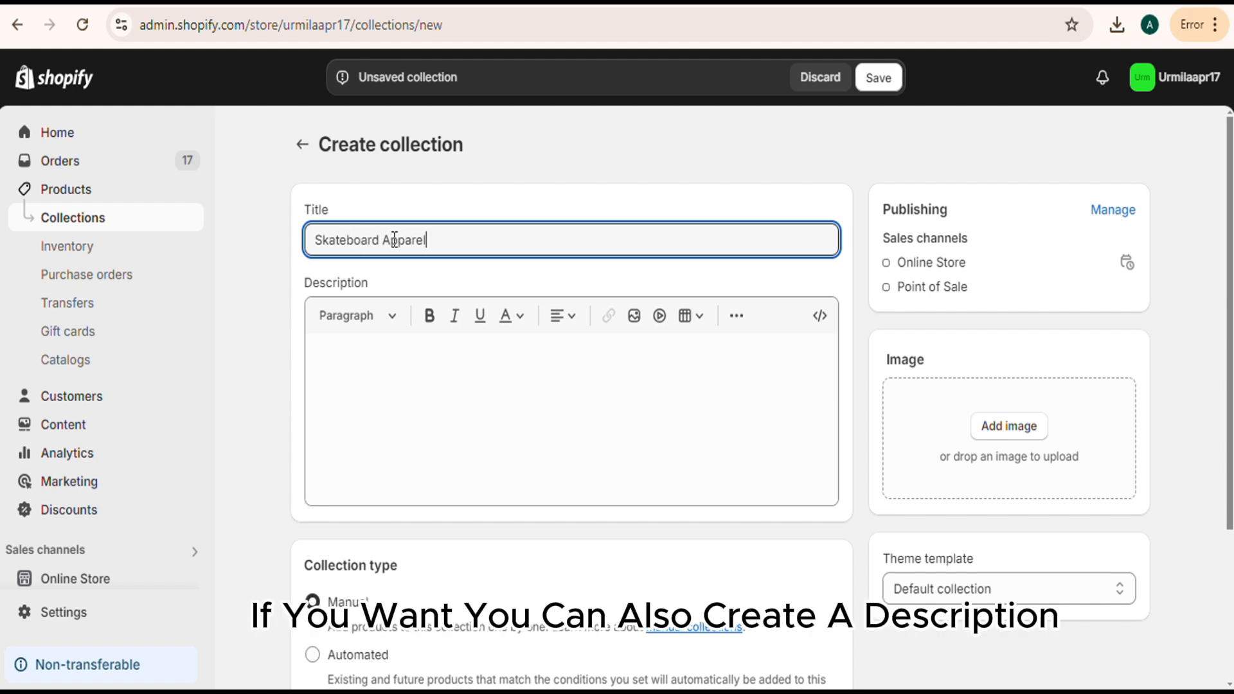
click(369, 341)
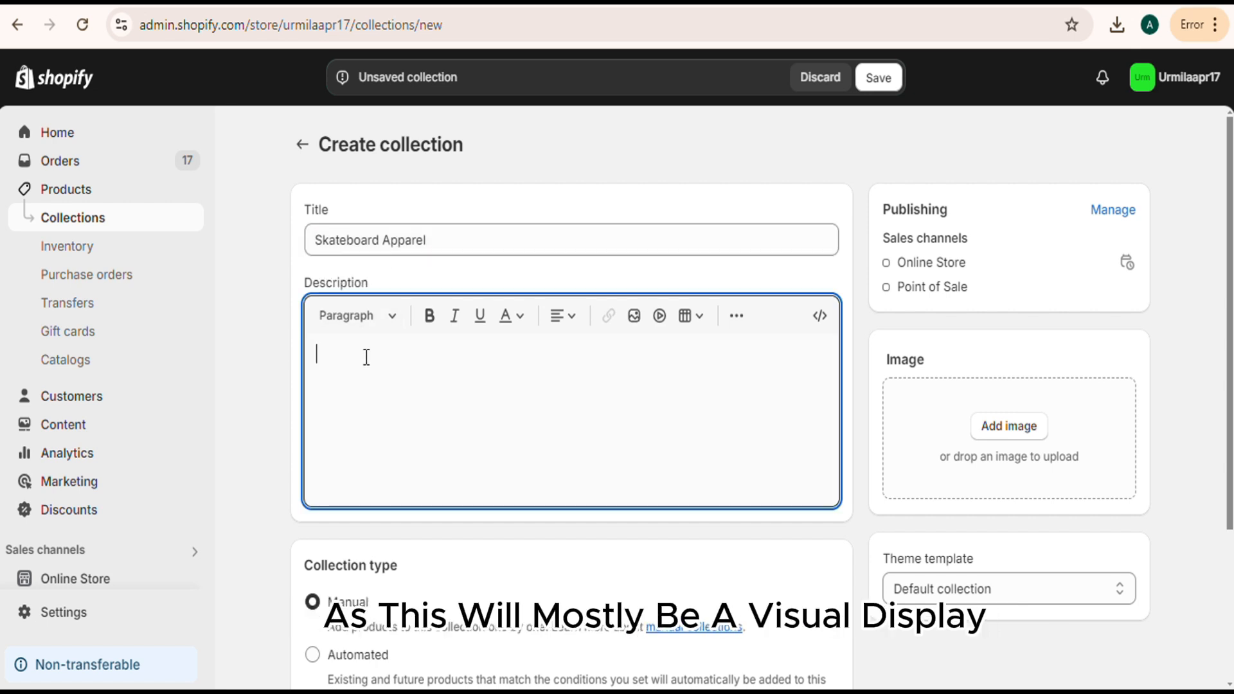
Try the collection types and match options, choosing Automated with products that must match all conditions.
scroll(384, 394, down, 2)
scroll(383, 432, down, 2)
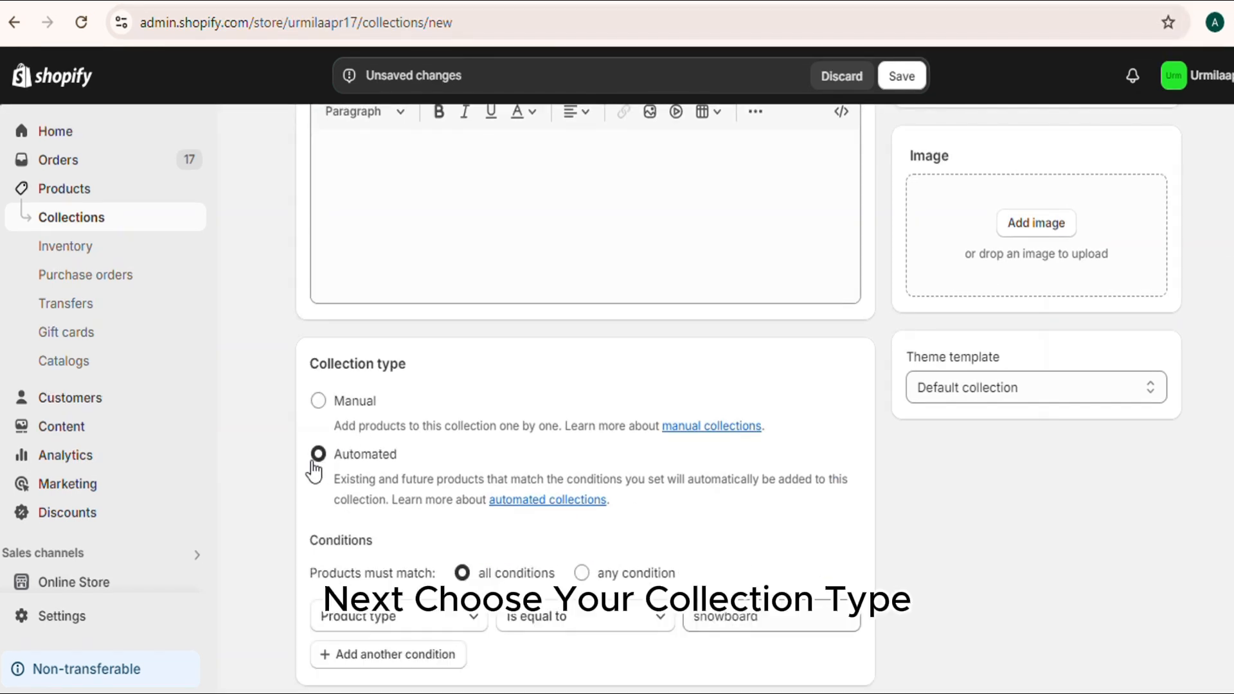
click(318, 401)
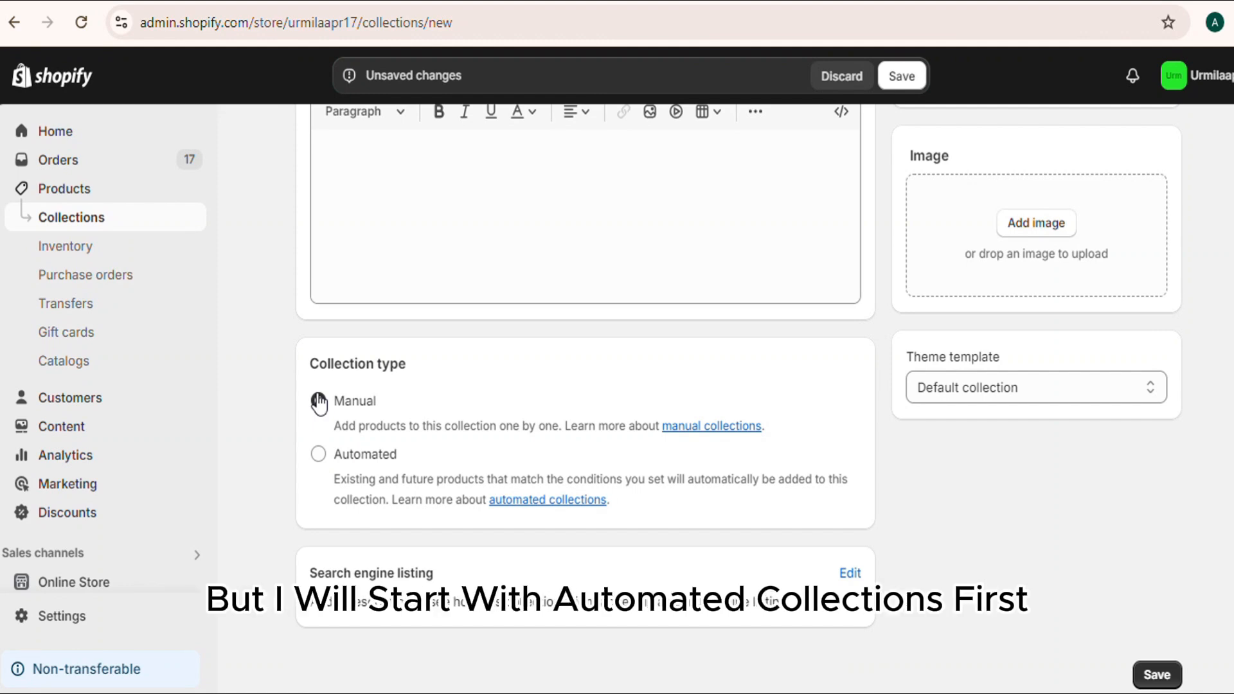
click(318, 454)
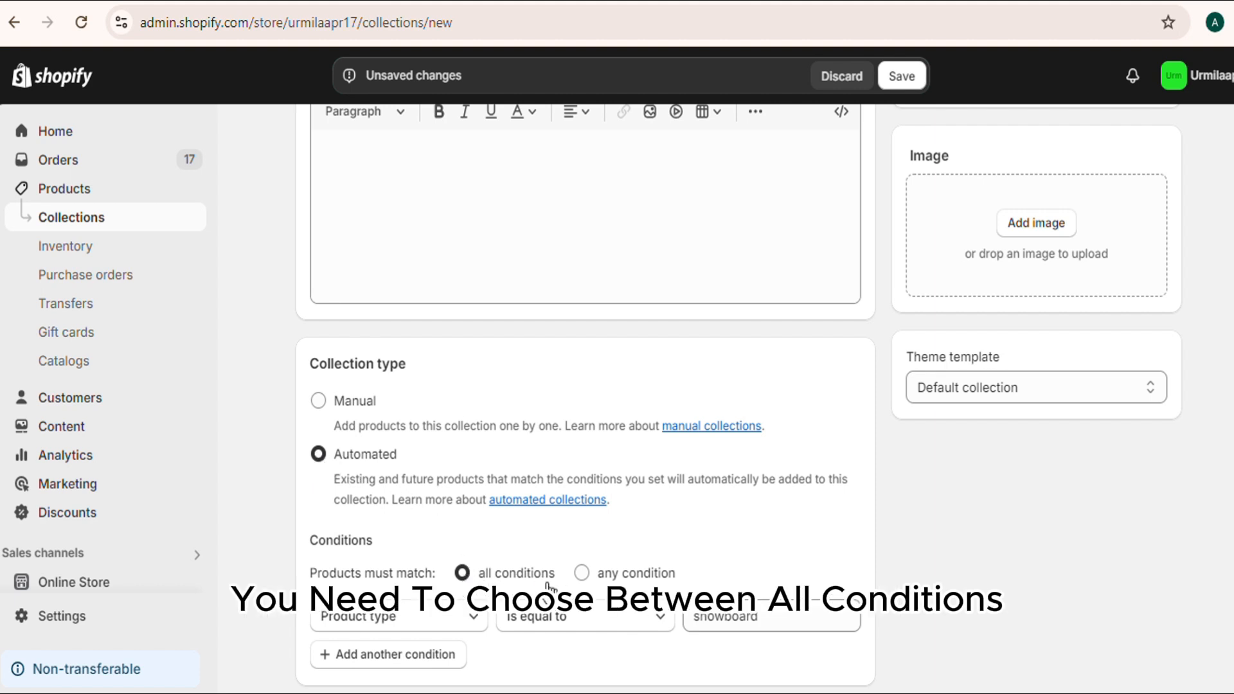
click(582, 576)
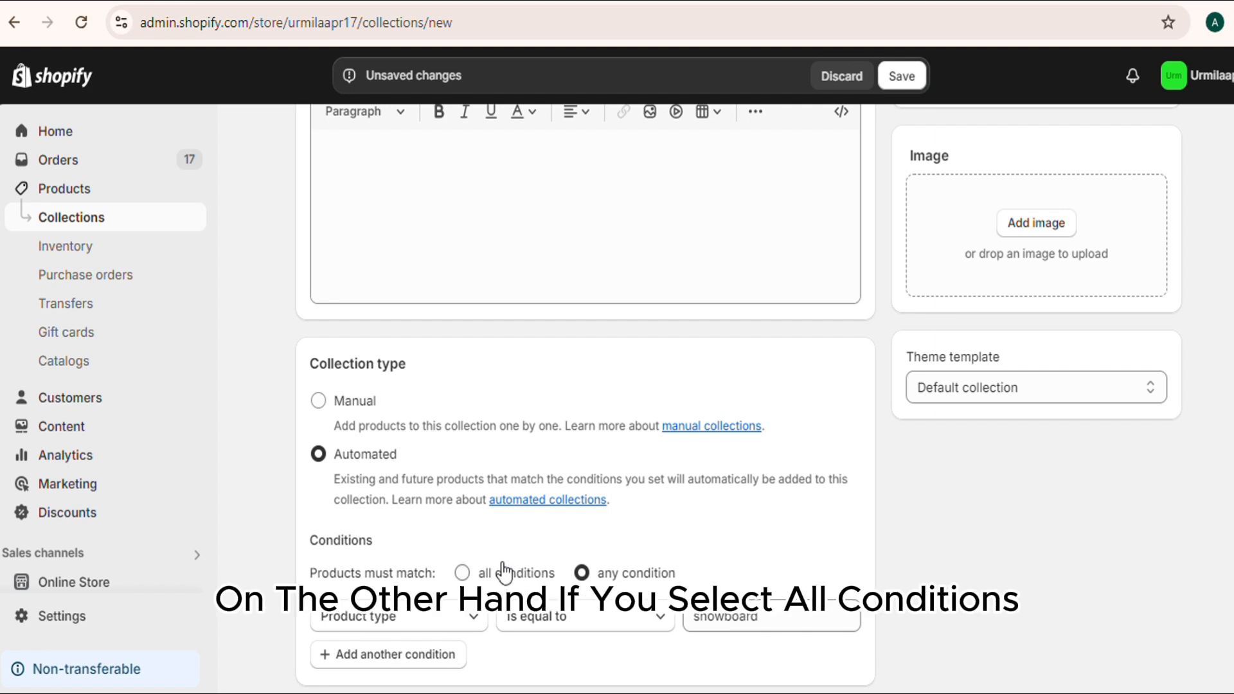
click(462, 573)
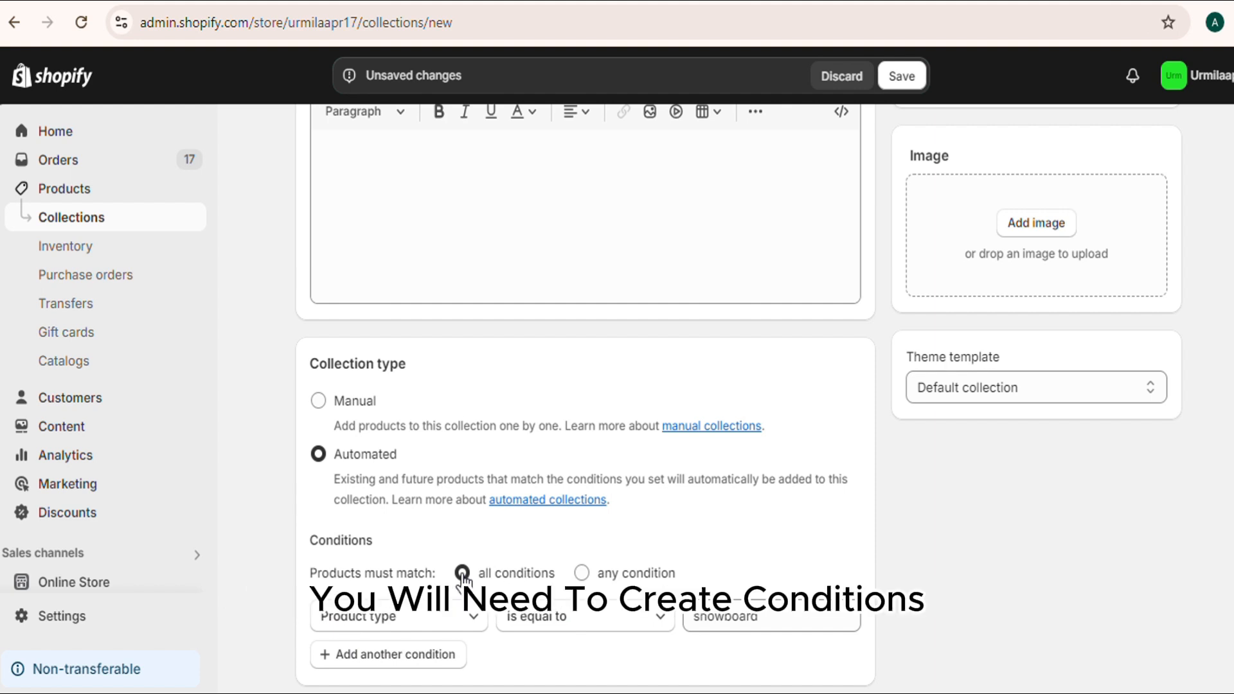
Set the automated condition to product type is equal to snowboard, and add a second blank condition.
click(473, 621)
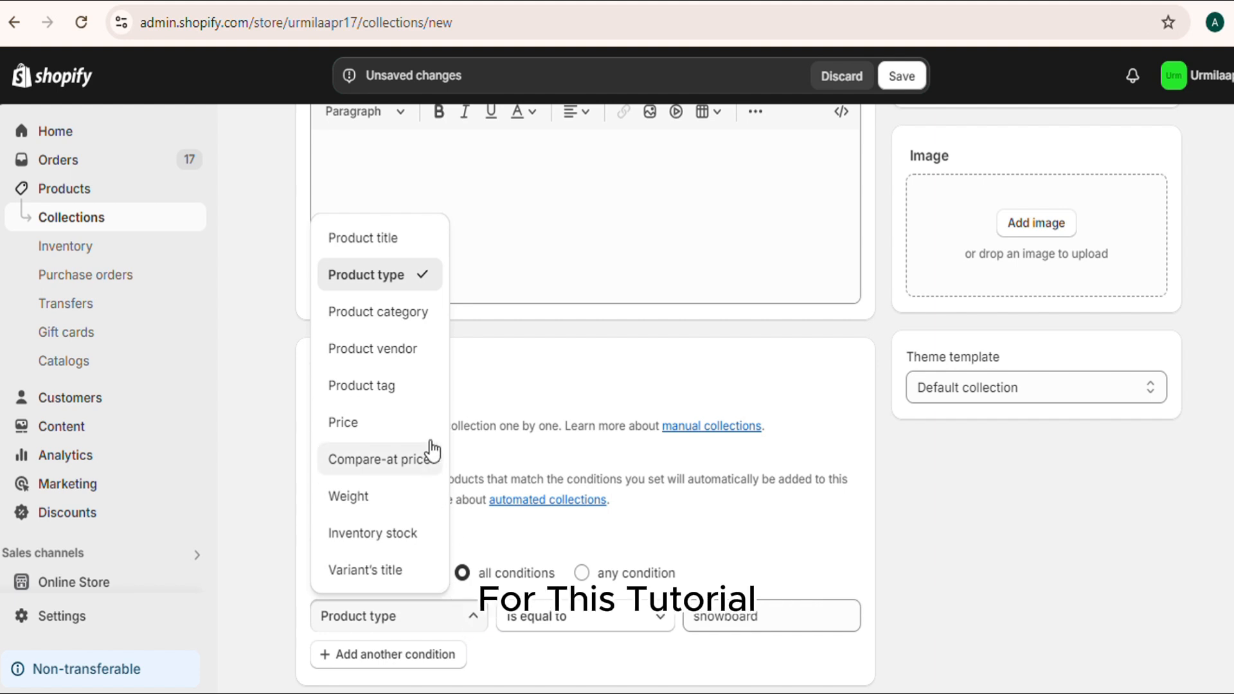
click(410, 285)
click(715, 617)
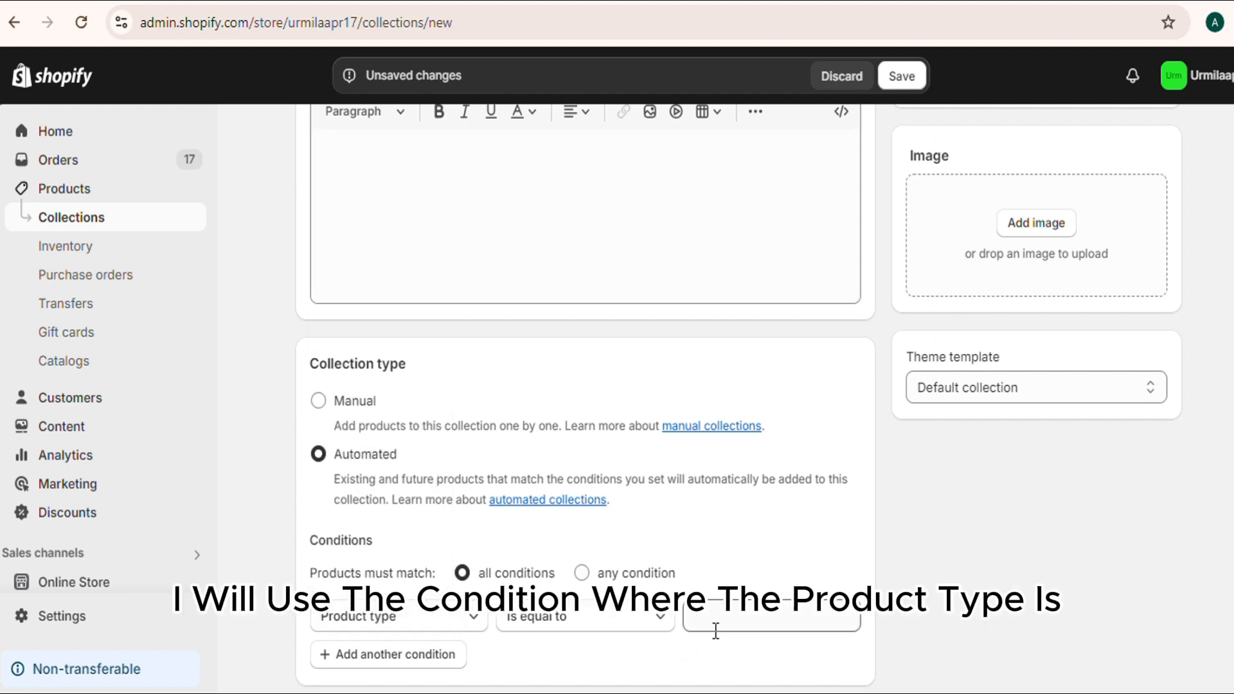
click(723, 657)
scroll(592, 536, down, 2)
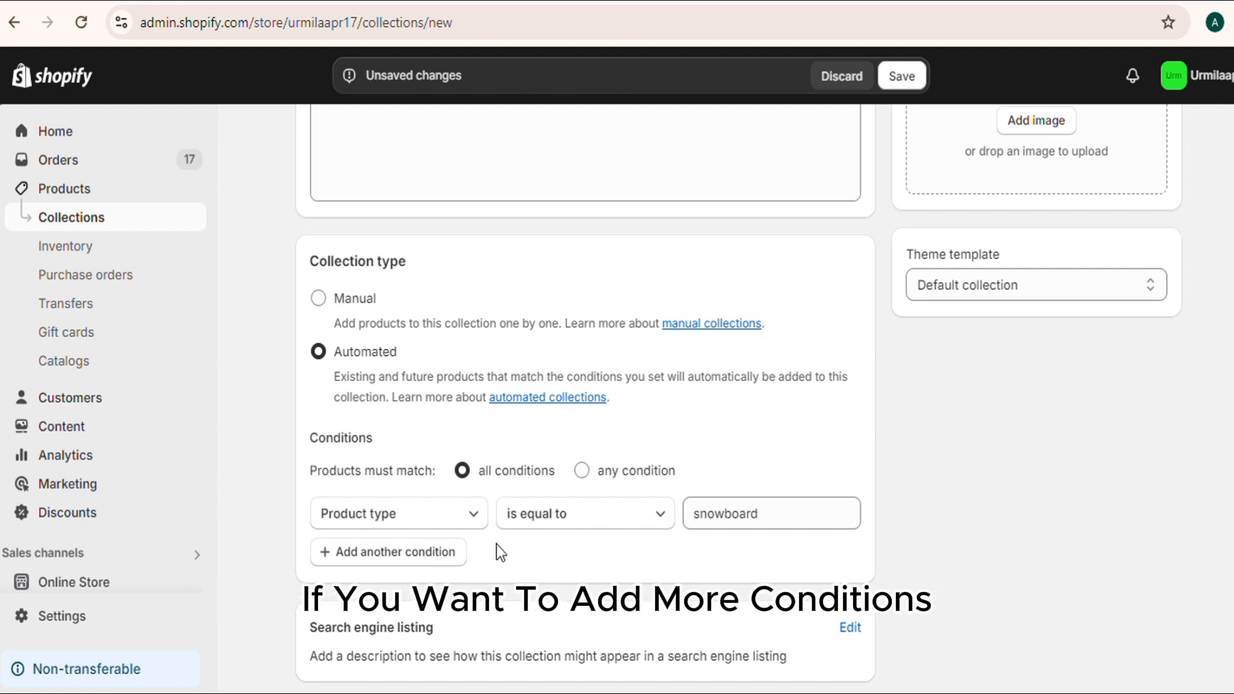
click(405, 552)
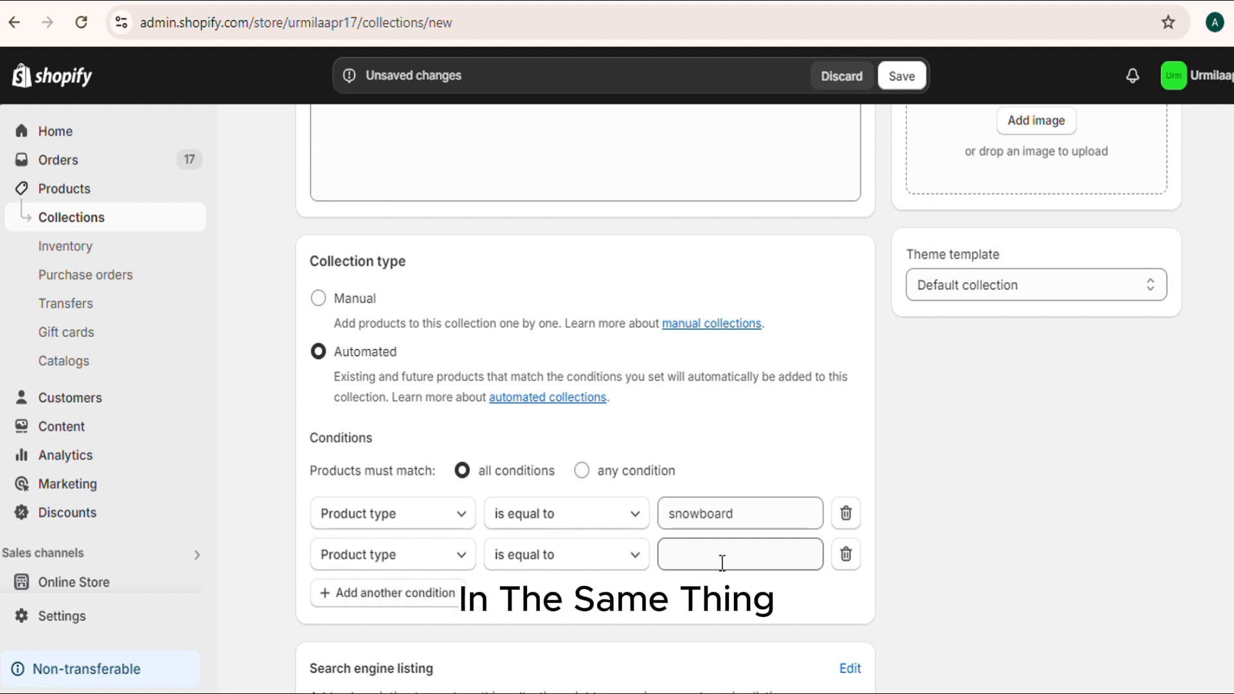
Switch the collection type to Manual.
scroll(589, 489, up, 1)
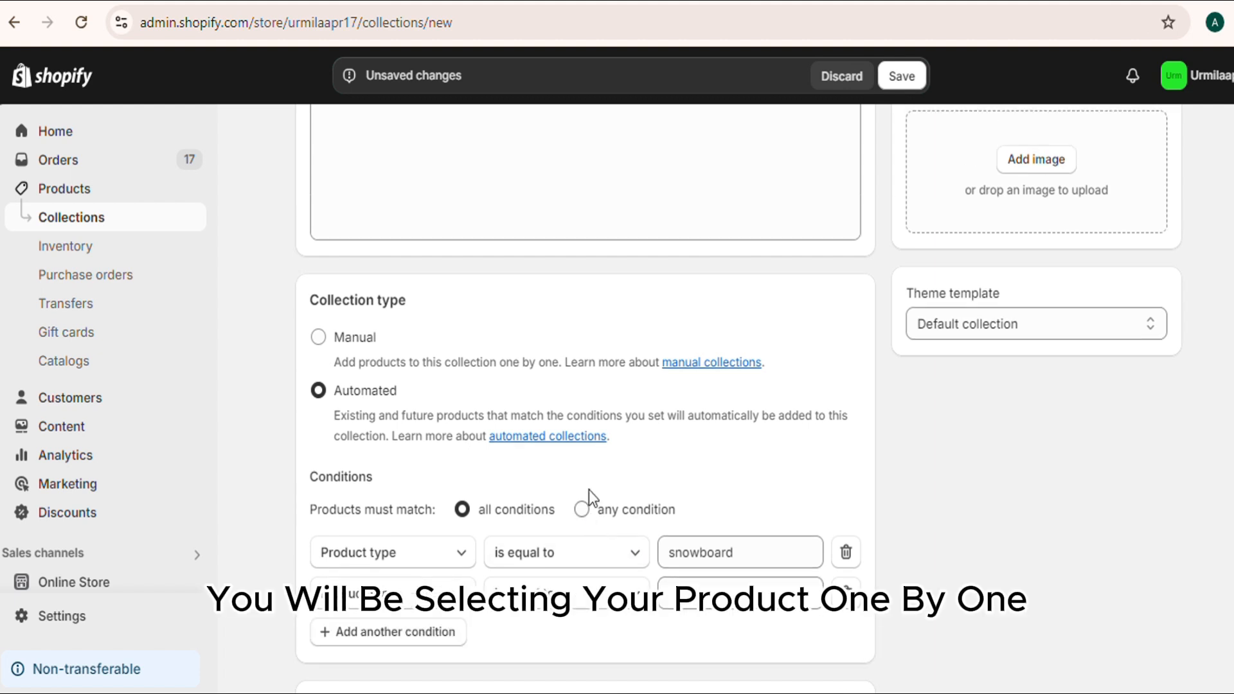
scroll(588, 490, up, 3)
click(318, 504)
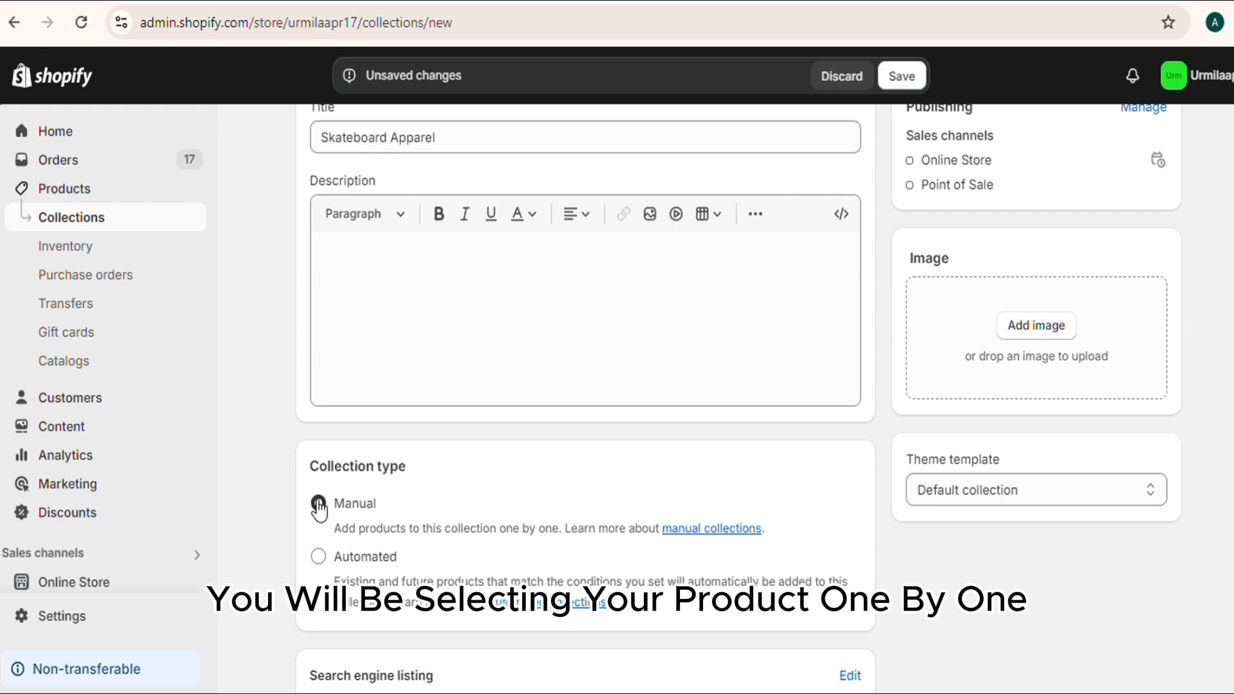
Open the collection's search engine listing for editing and examine its SEO title and description fields.
scroll(715, 580, down, 1)
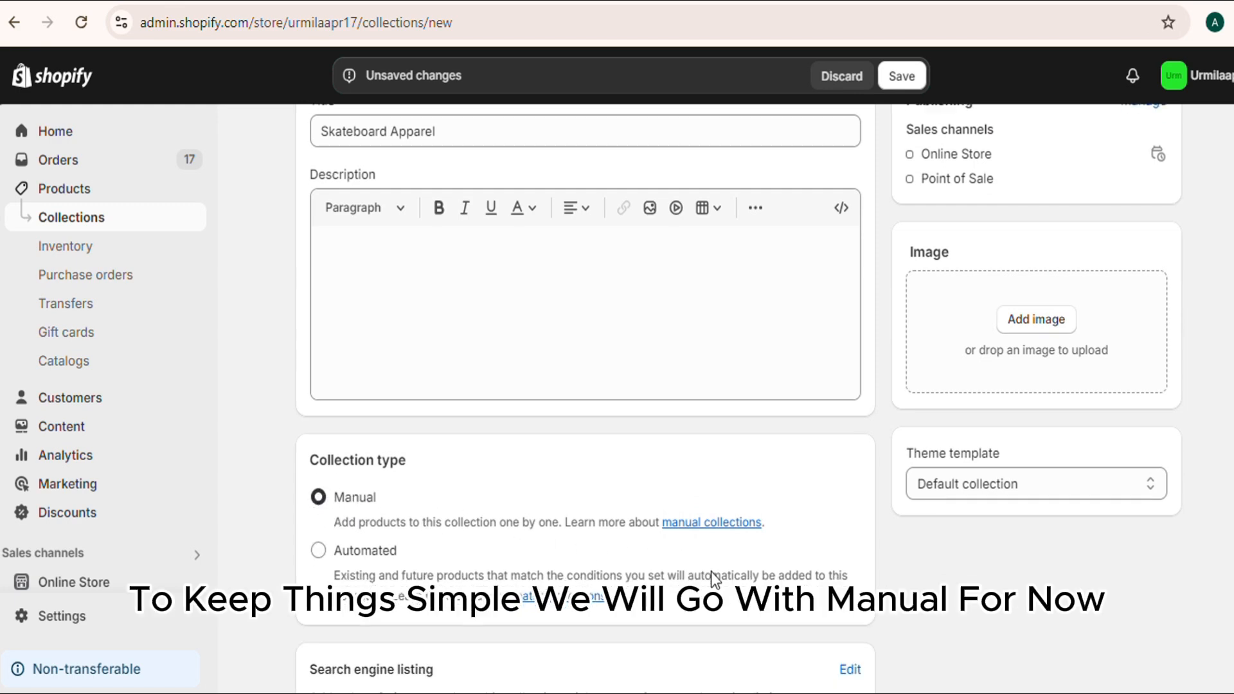
scroll(714, 578, down, 2)
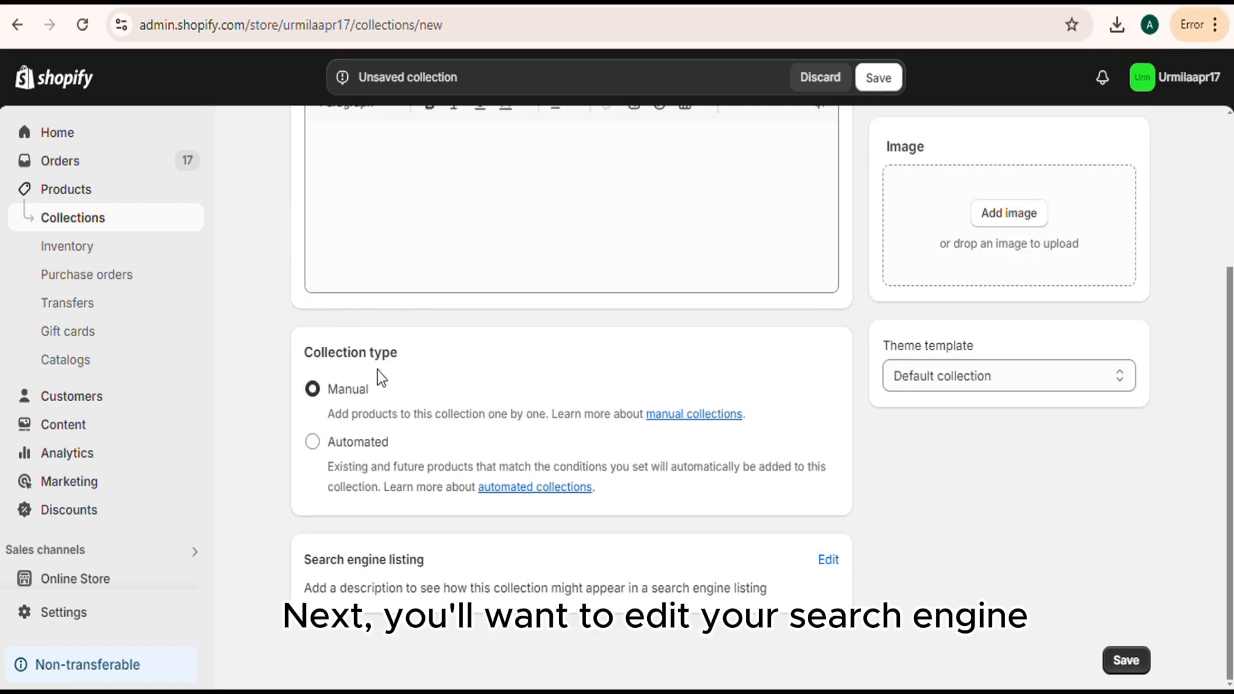
click(830, 562)
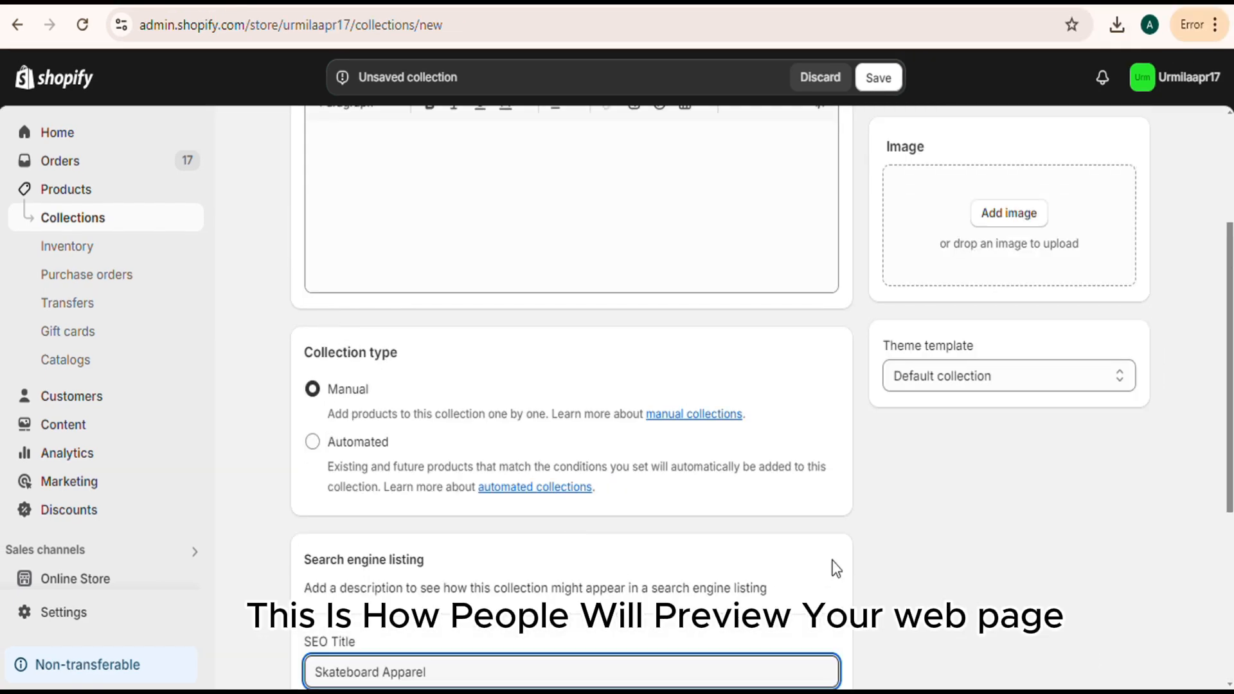
scroll(603, 526, down, 2)
scroll(583, 518, down, 2)
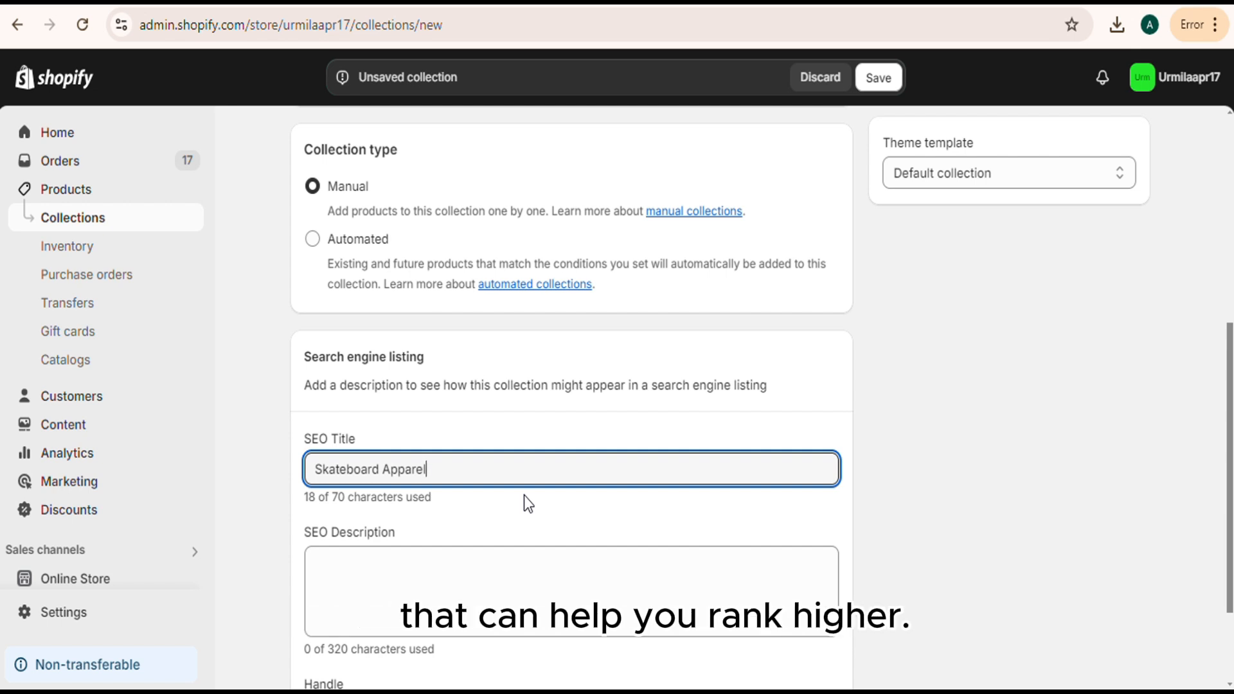
scroll(454, 553, down, 2)
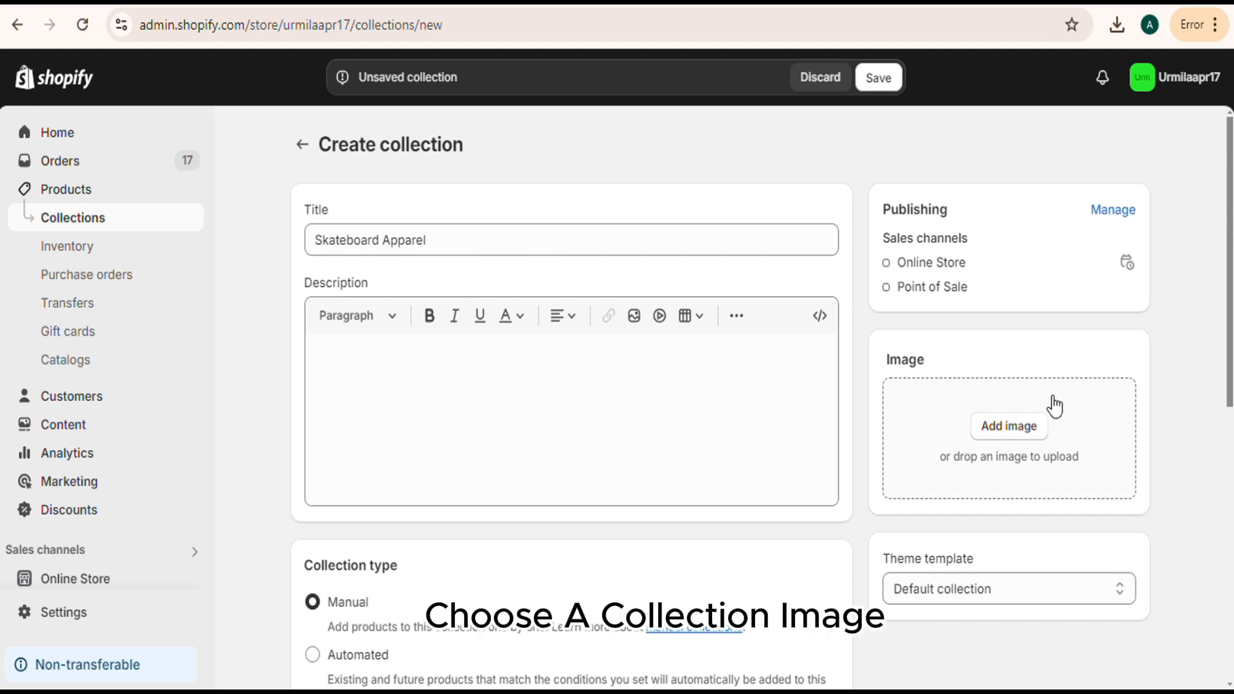
Upload the luxury-skateboarding photo from the Downloads folder as the collection image.
click(1021, 435)
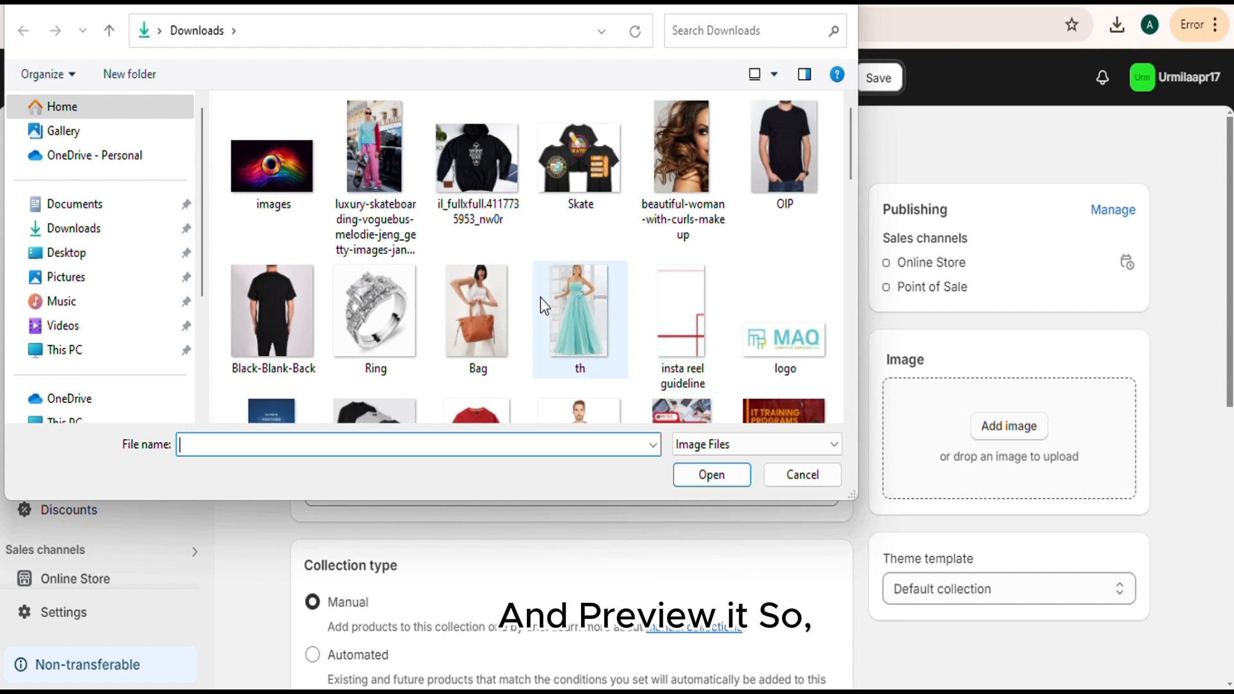
click(372, 172)
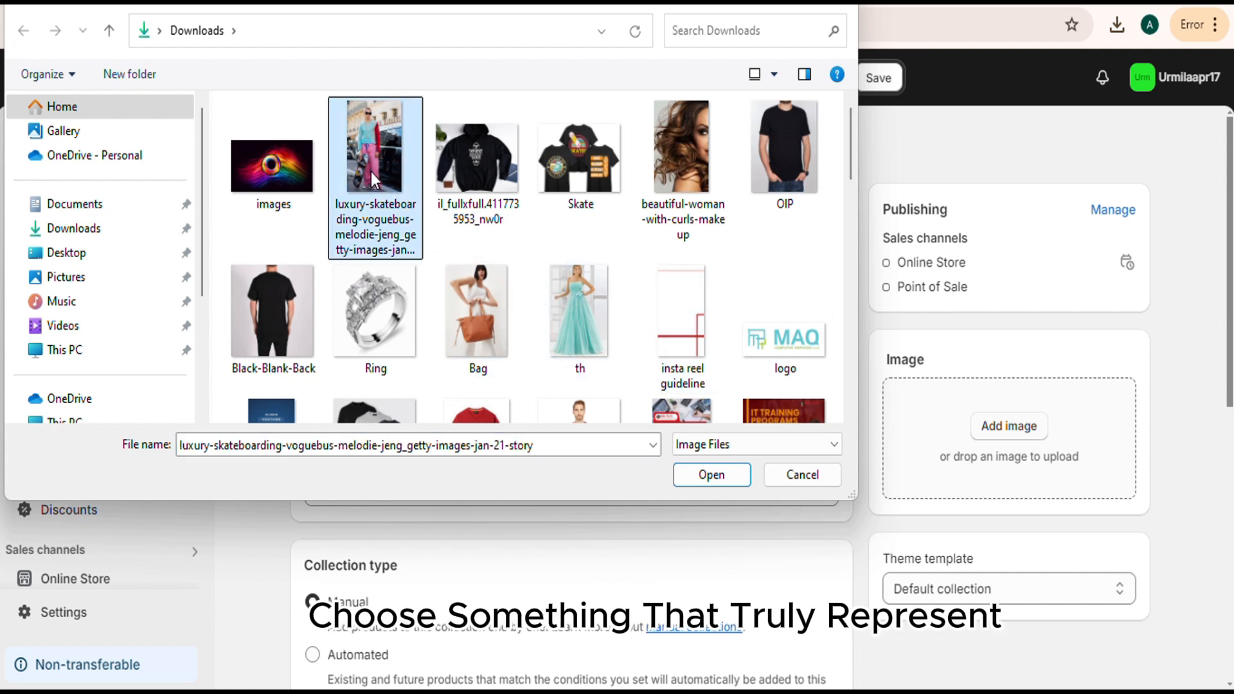
click(707, 476)
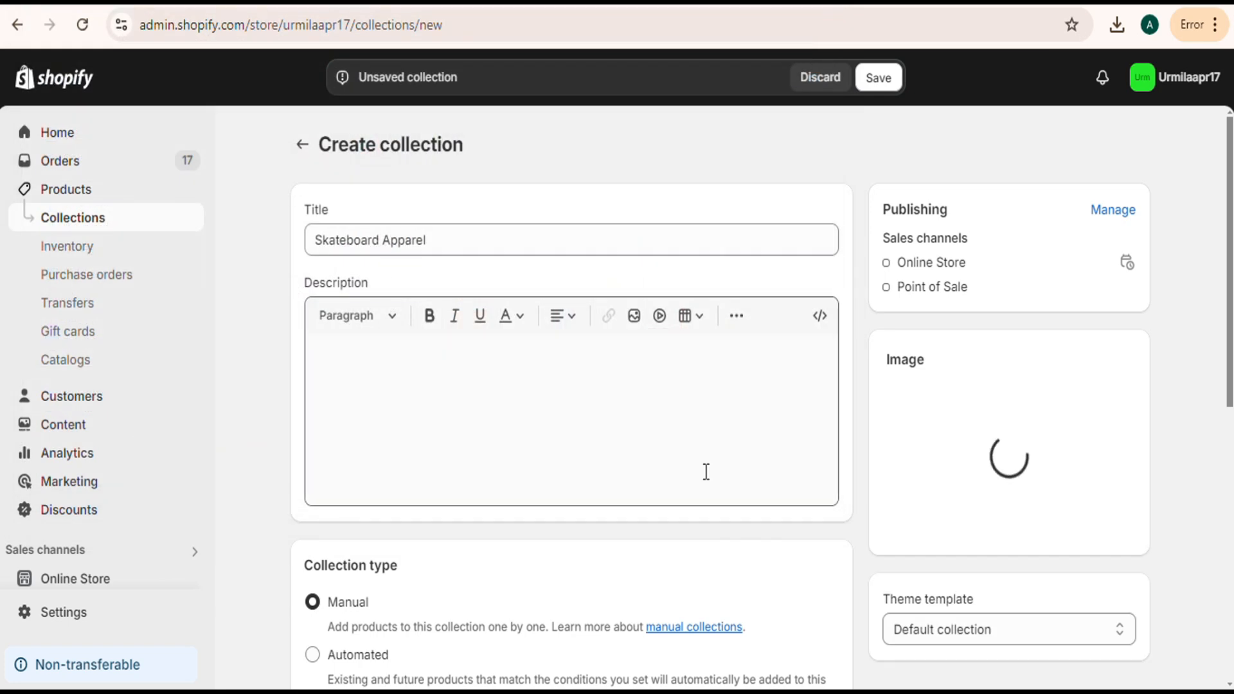
Save the Skateboard Apparel collection and return to the list of collections.
scroll(945, 515, down, 3)
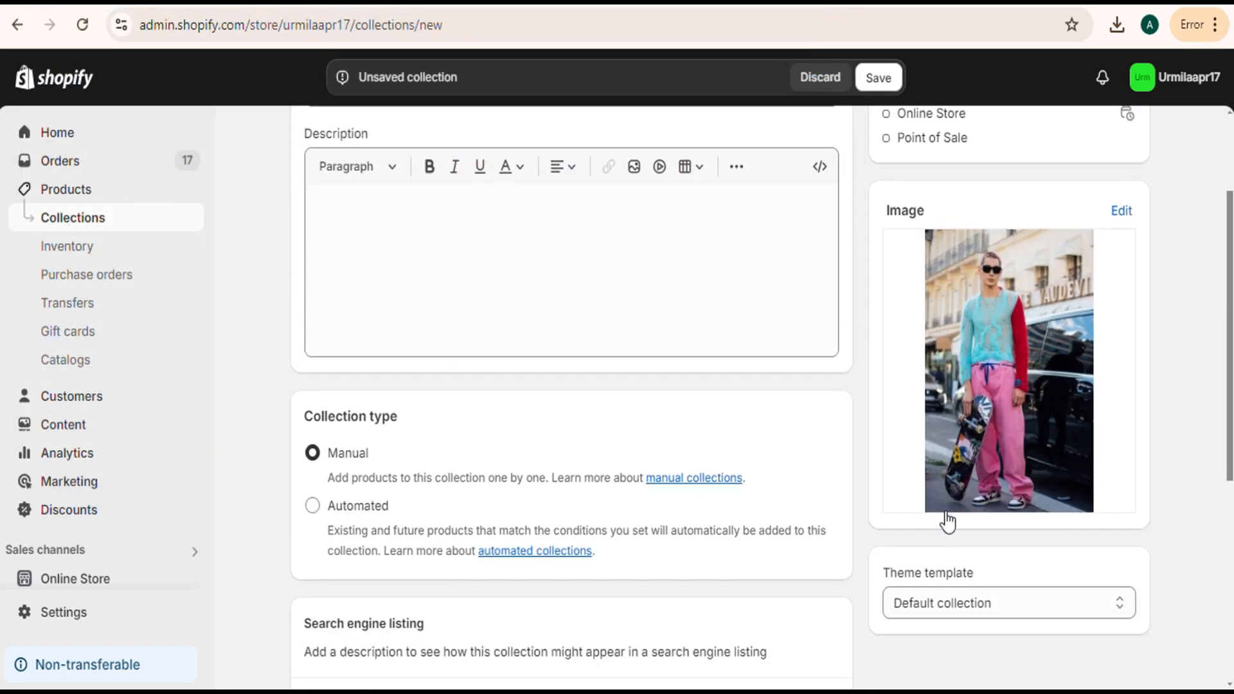
scroll(945, 511, down, 5)
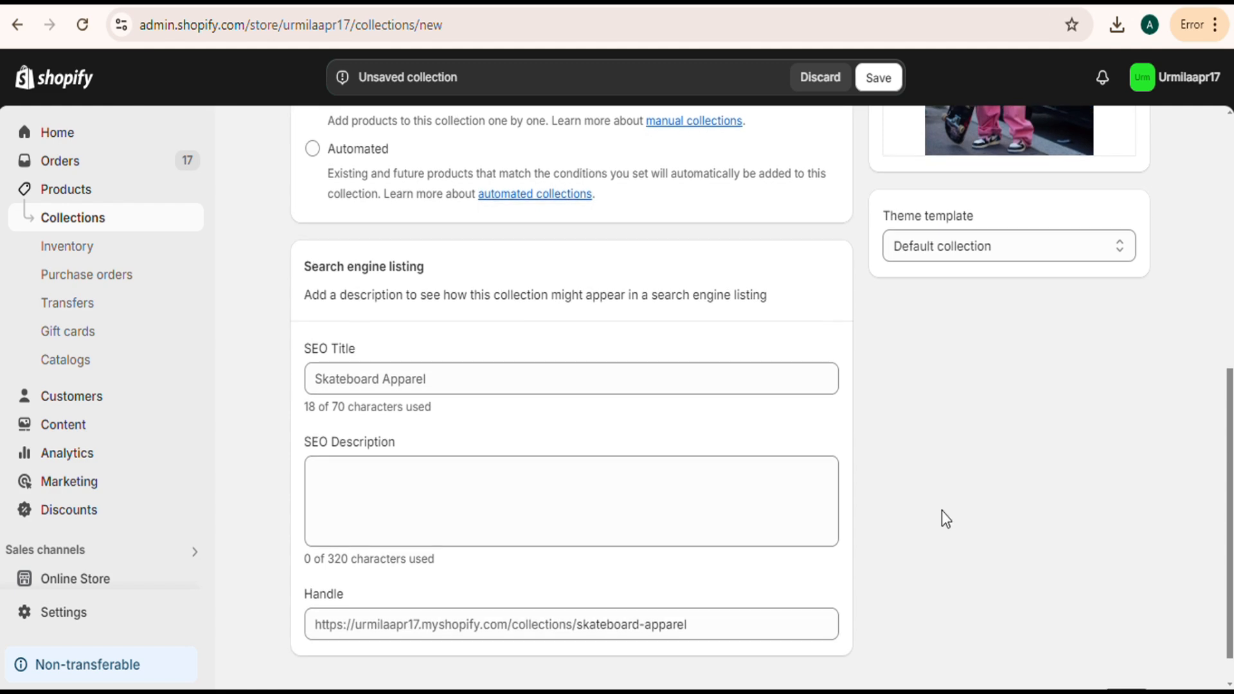
scroll(942, 514, up, 8)
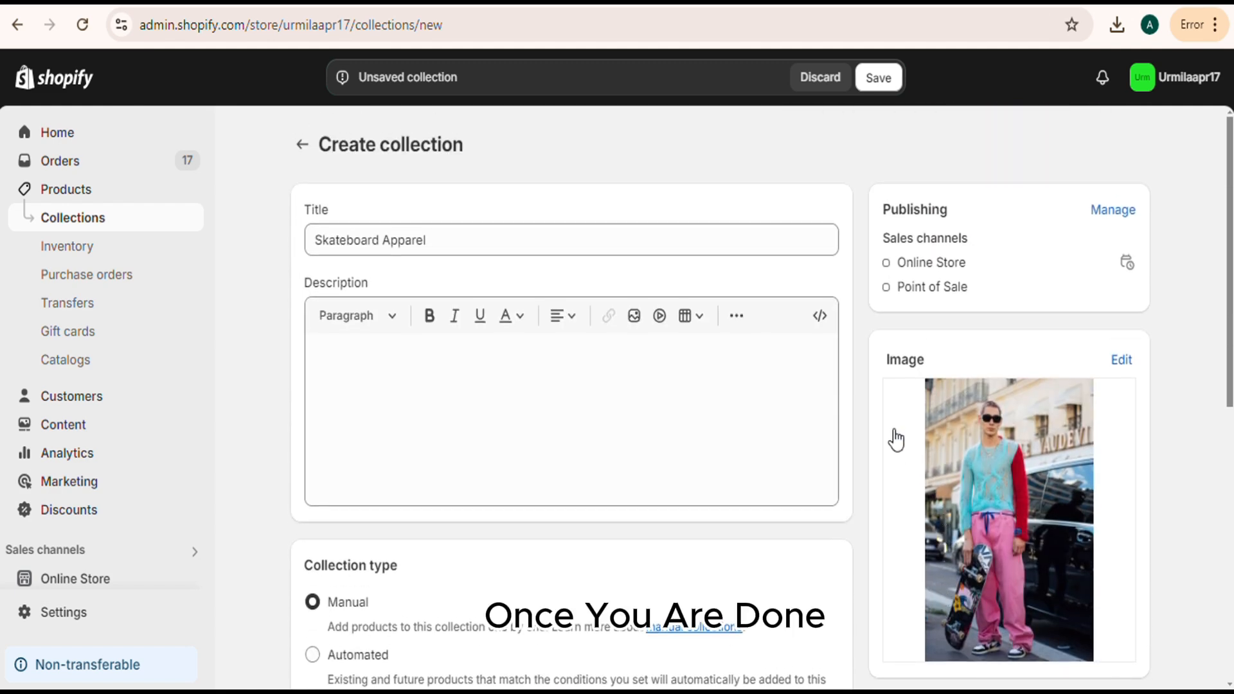
click(898, 77)
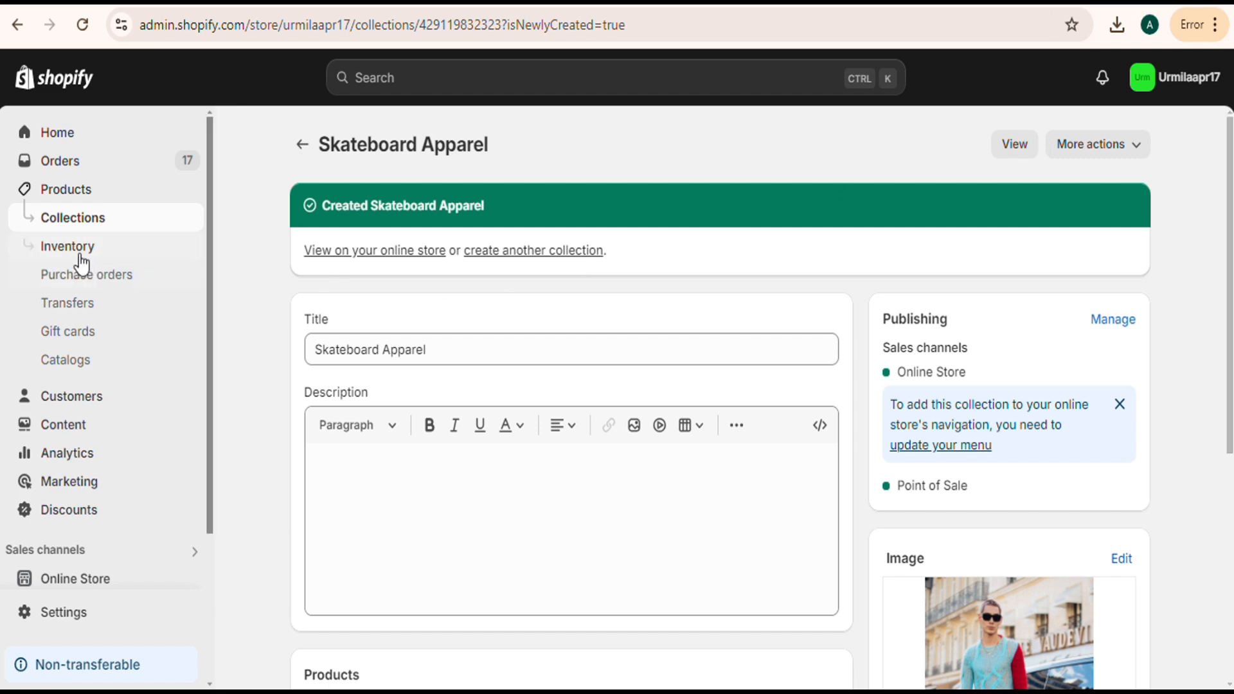
click(75, 222)
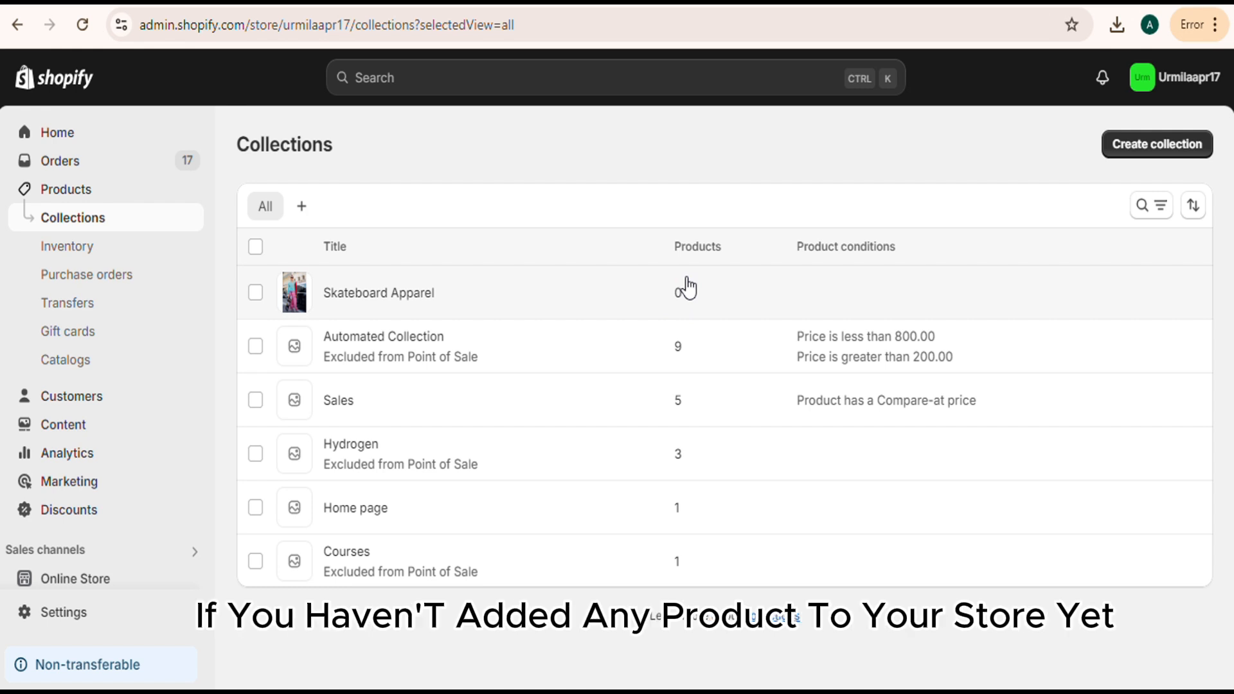
Add the Hoodies and T-Shirts products to the Skateboard Apparel collection from the product list.
click(105, 199)
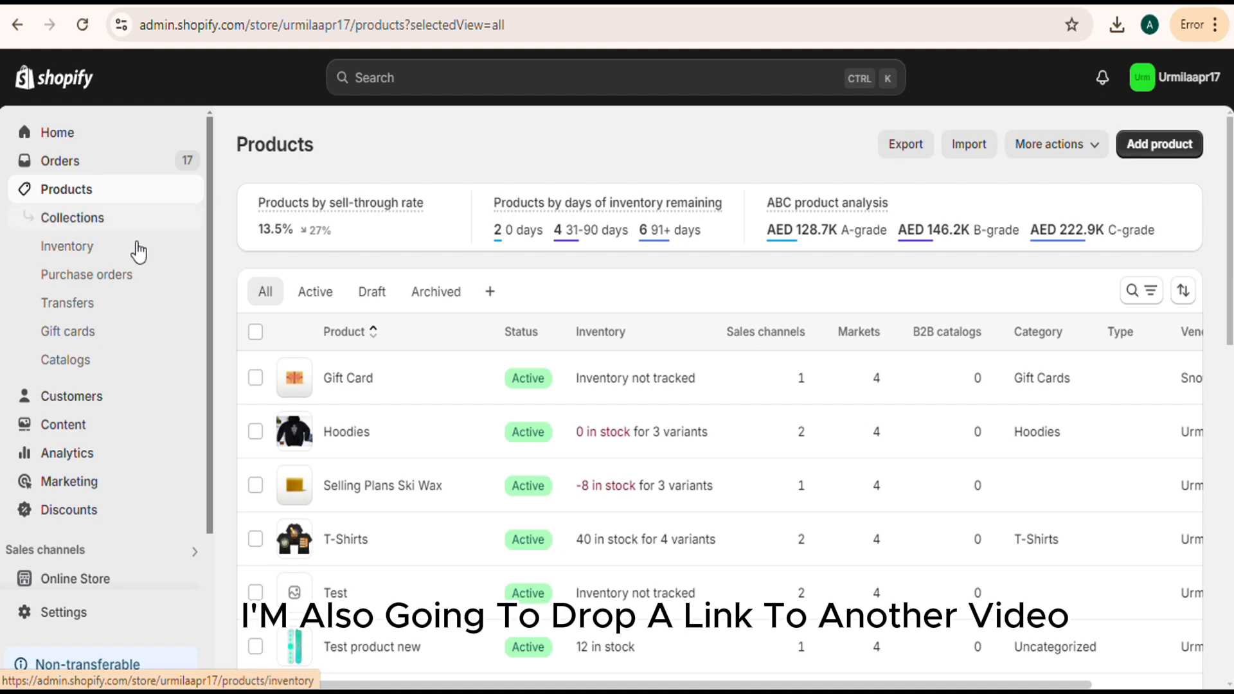
scroll(441, 399, down, 2)
scroll(443, 399, down, 2)
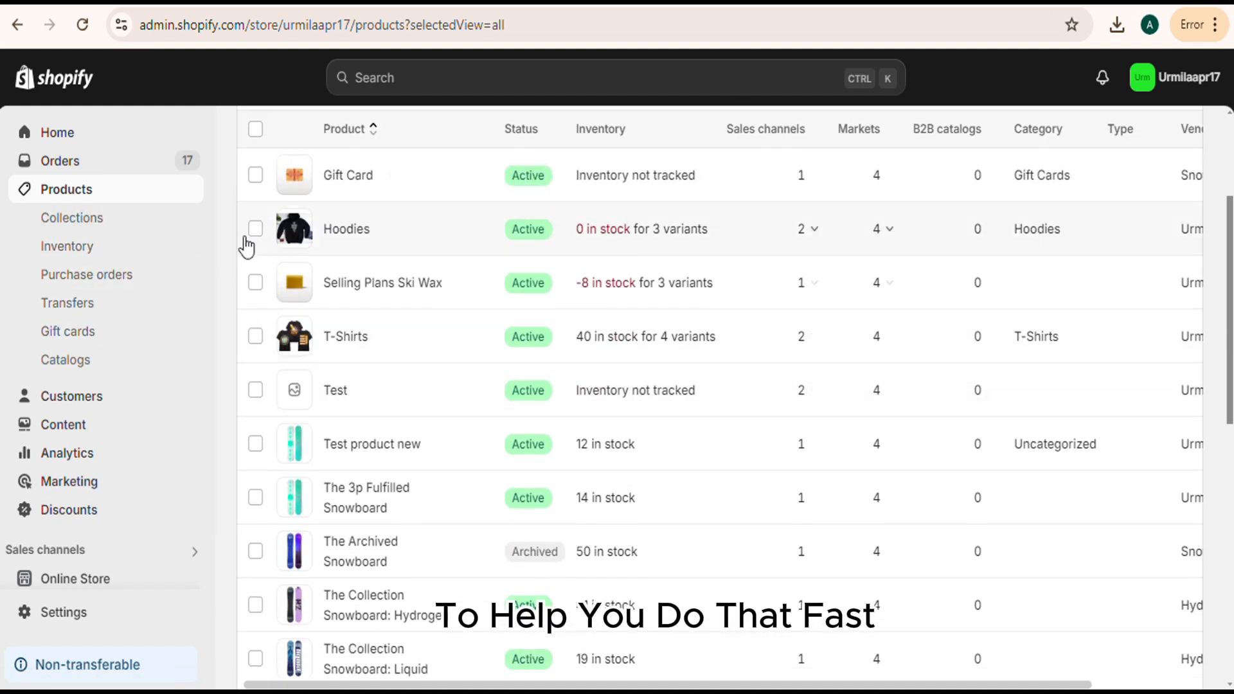
click(255, 228)
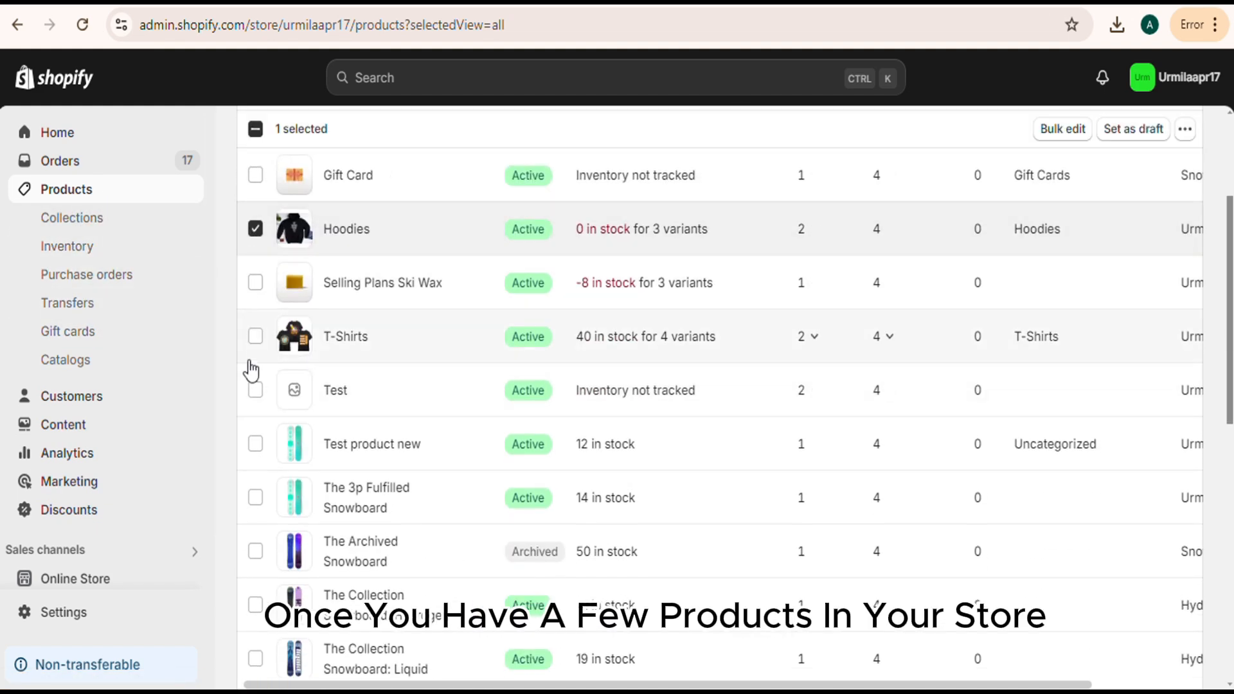
click(255, 337)
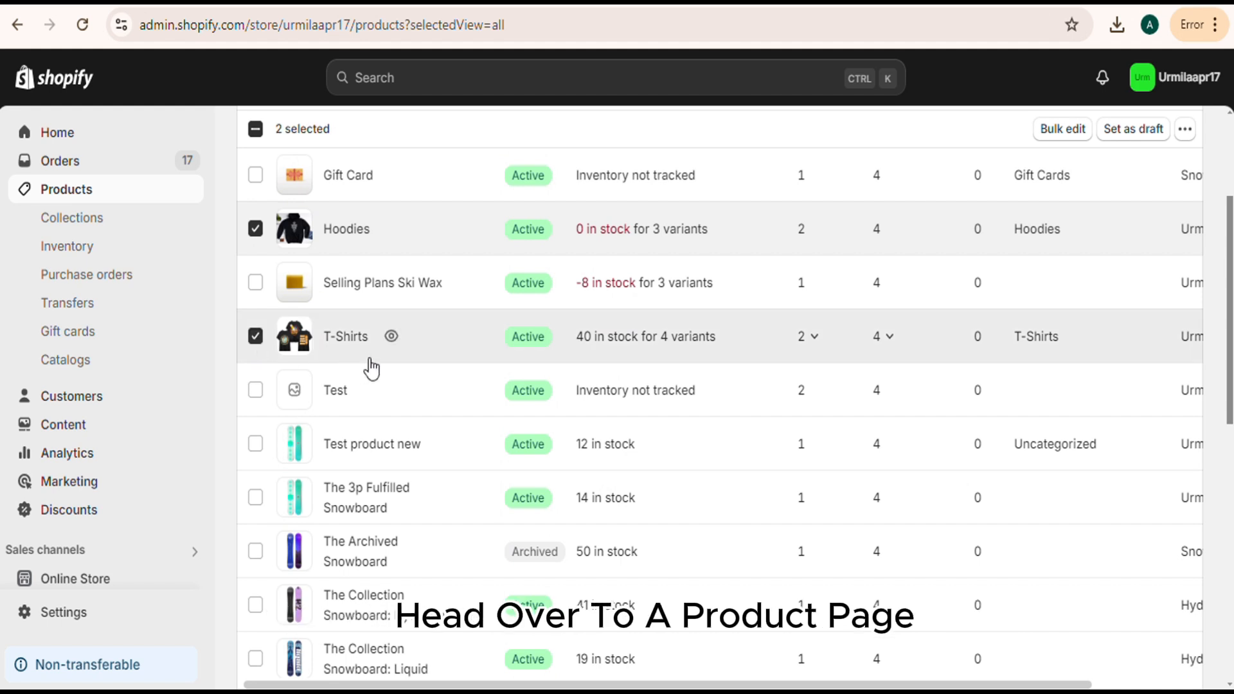
click(1187, 131)
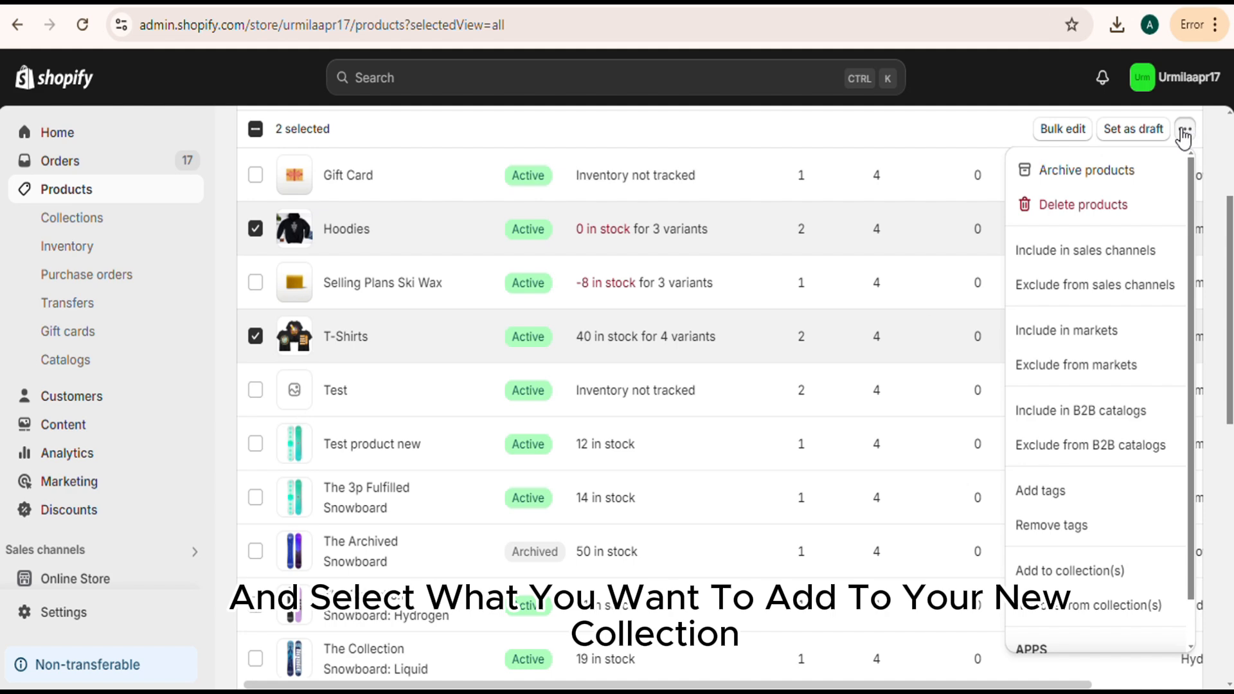
scroll(1061, 450, down, 1)
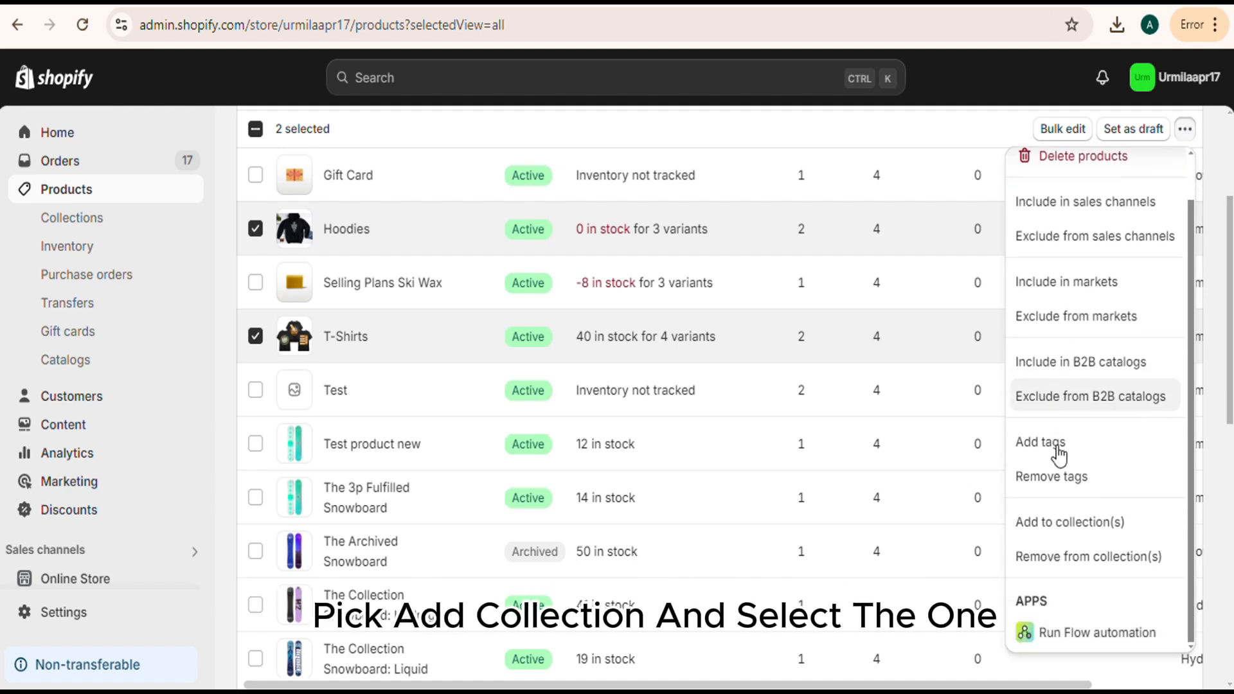
click(1062, 523)
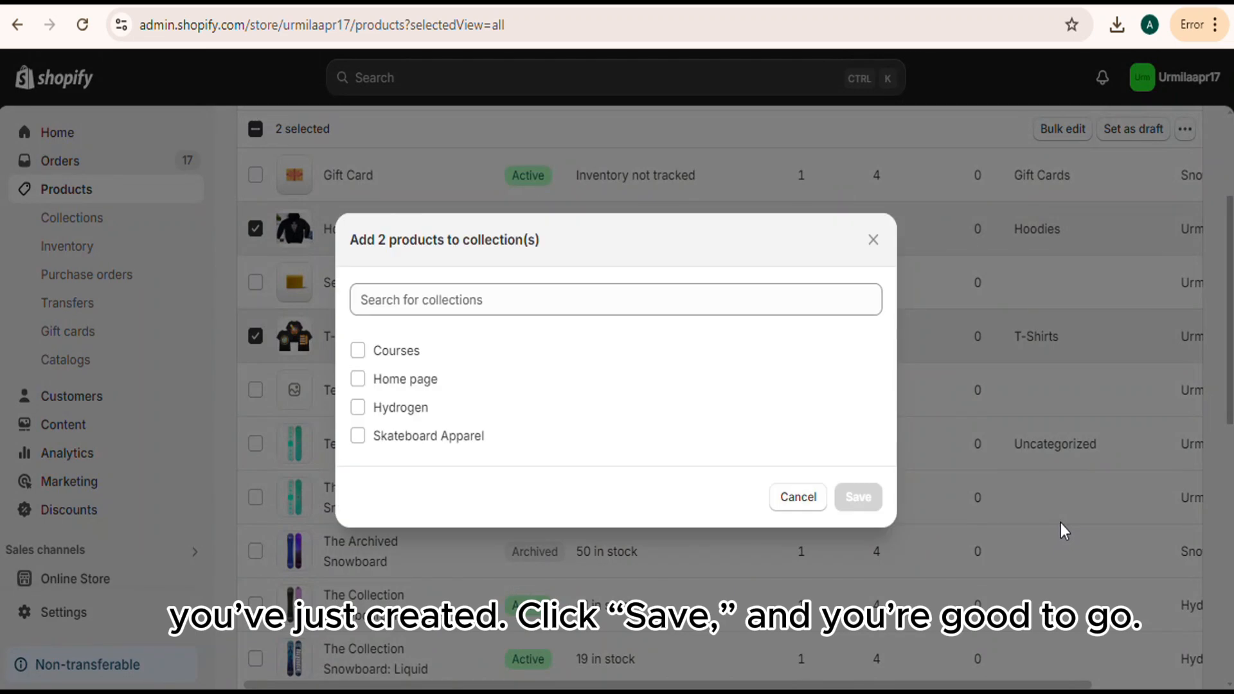
click(358, 436)
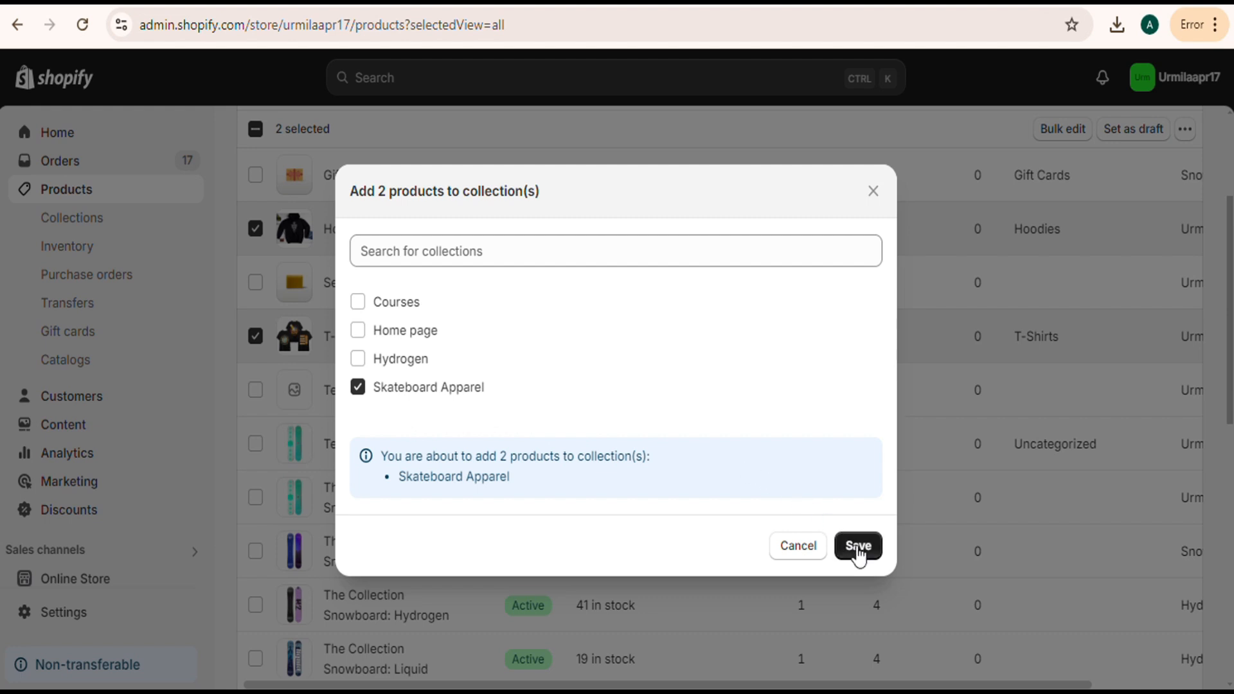
click(858, 546)
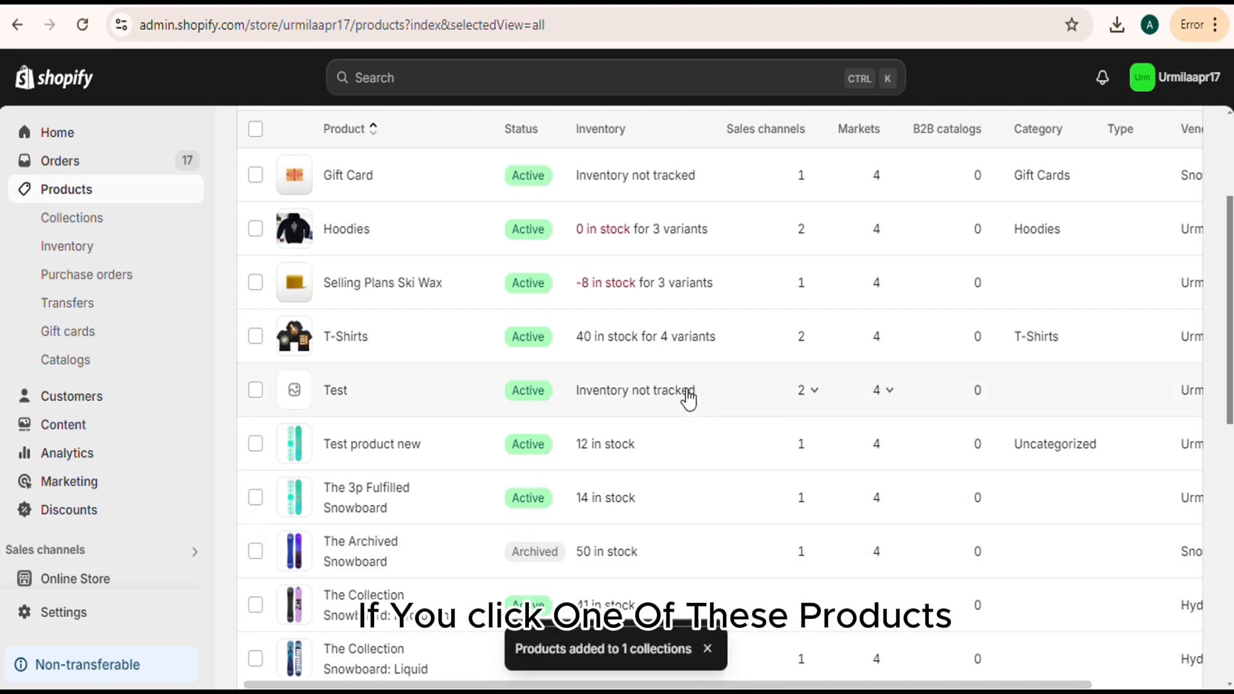
Open the Hoodies product and examine its assigned collections, switching Skateboard Apparel off and back on.
click(442, 236)
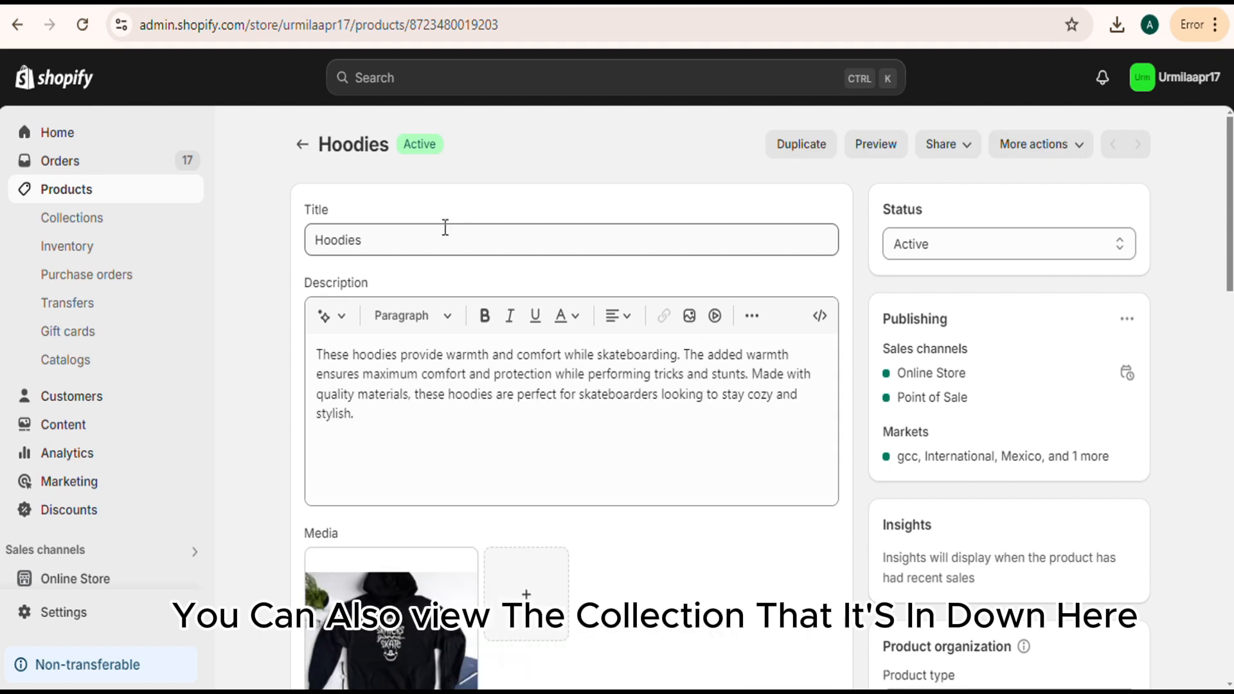
scroll(661, 372, down, 3)
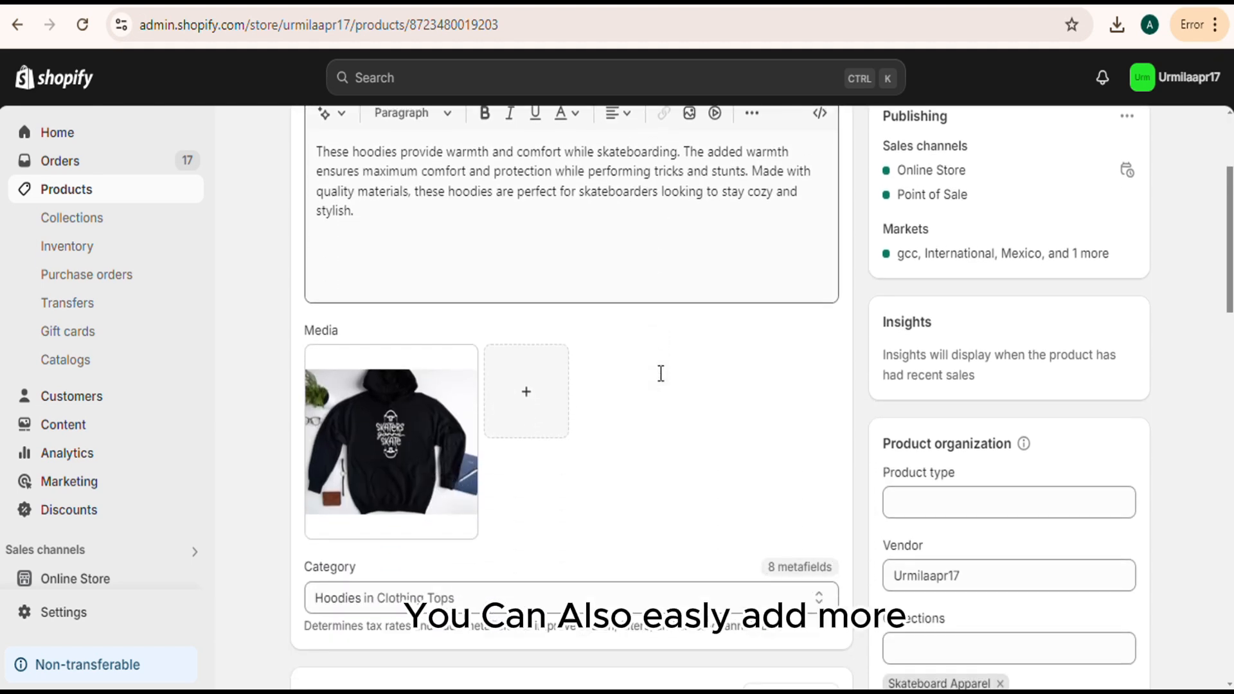
scroll(1007, 475, down, 5)
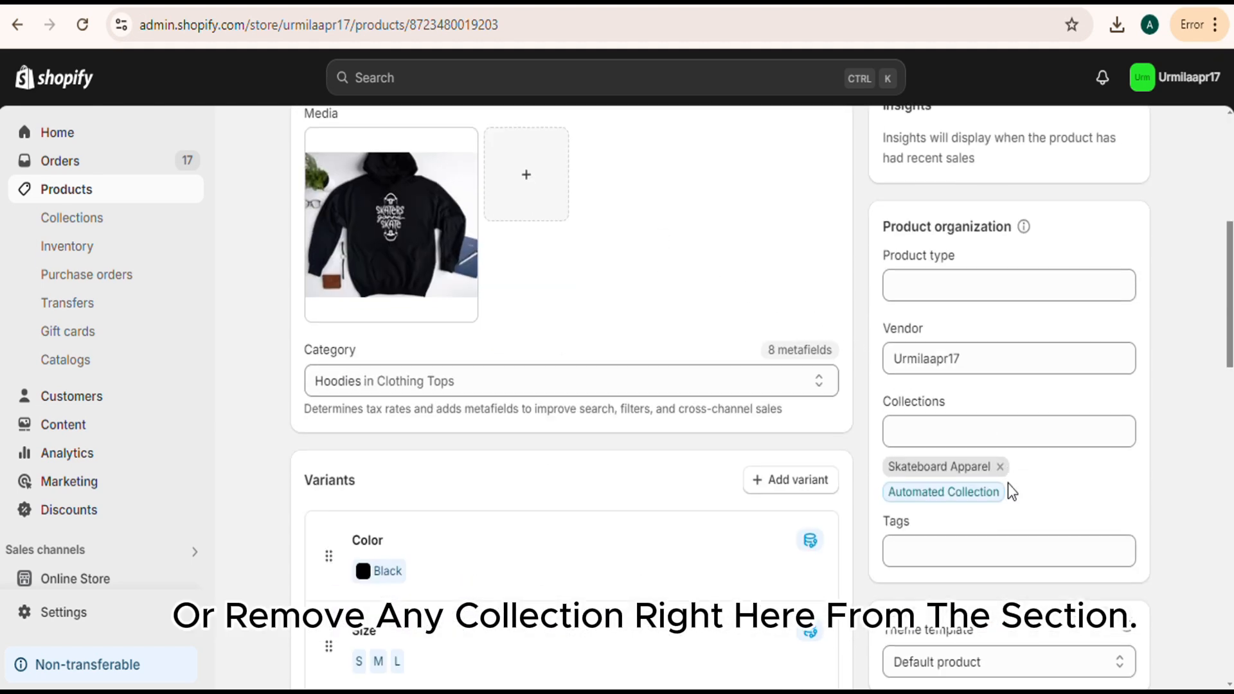
click(944, 346)
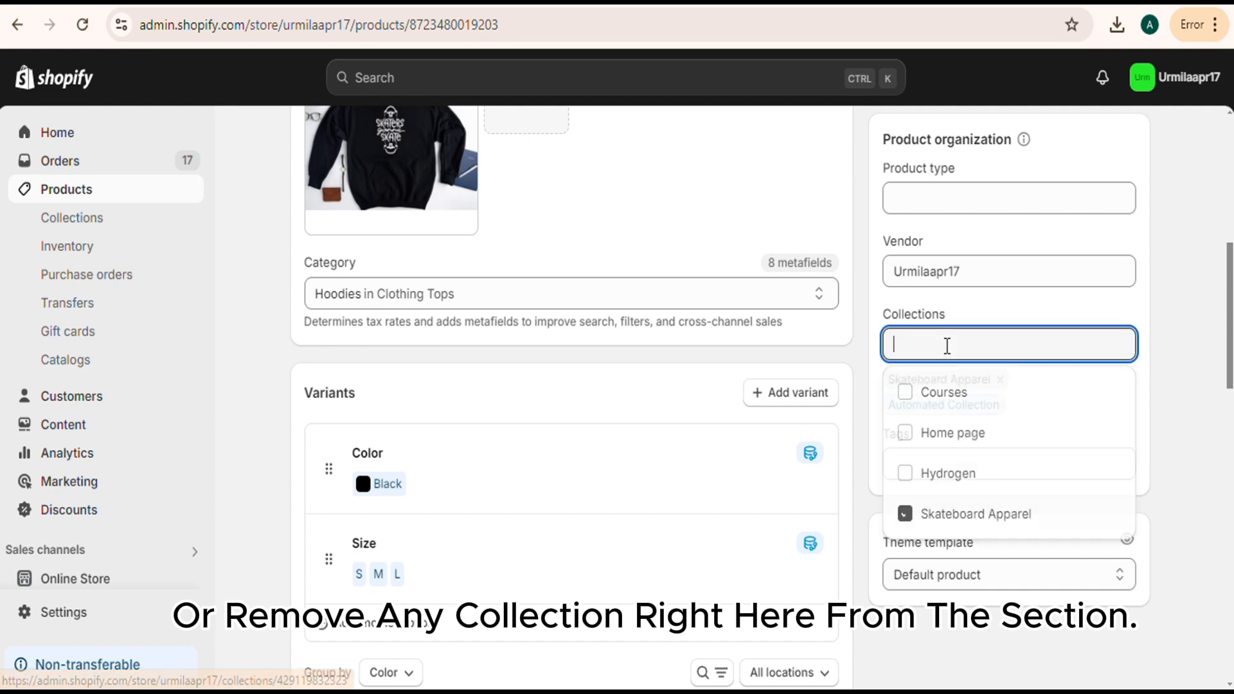
click(957, 517)
click(960, 518)
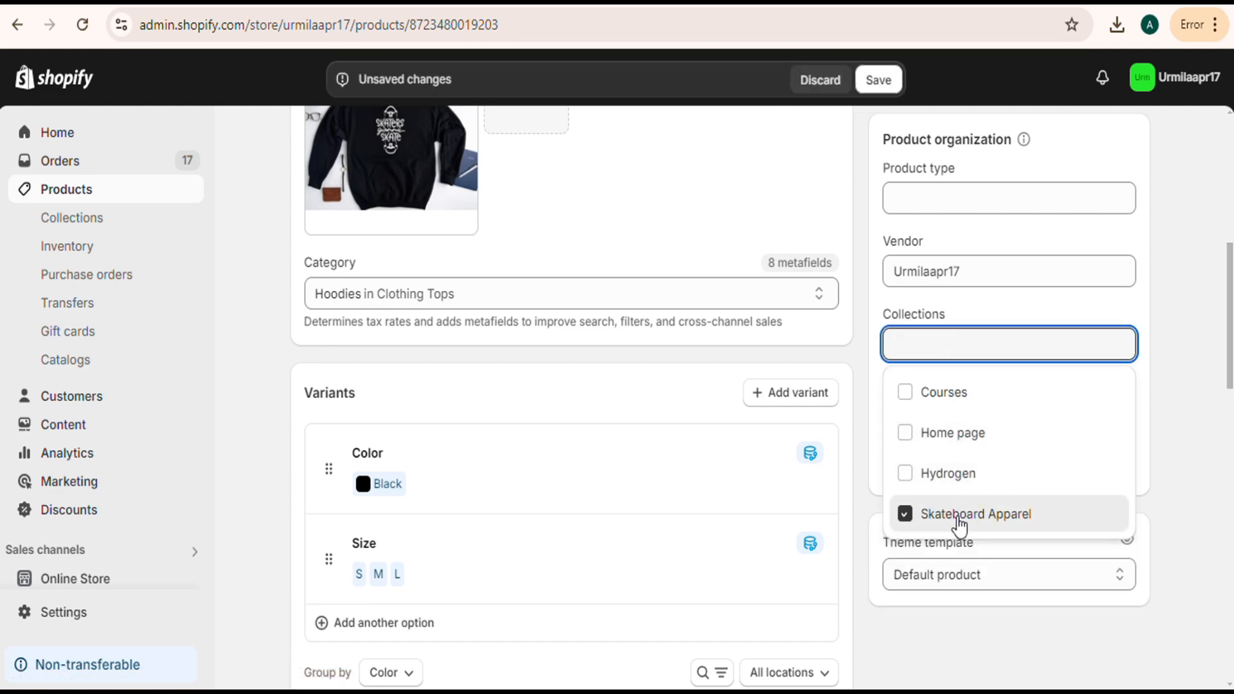
click(1209, 394)
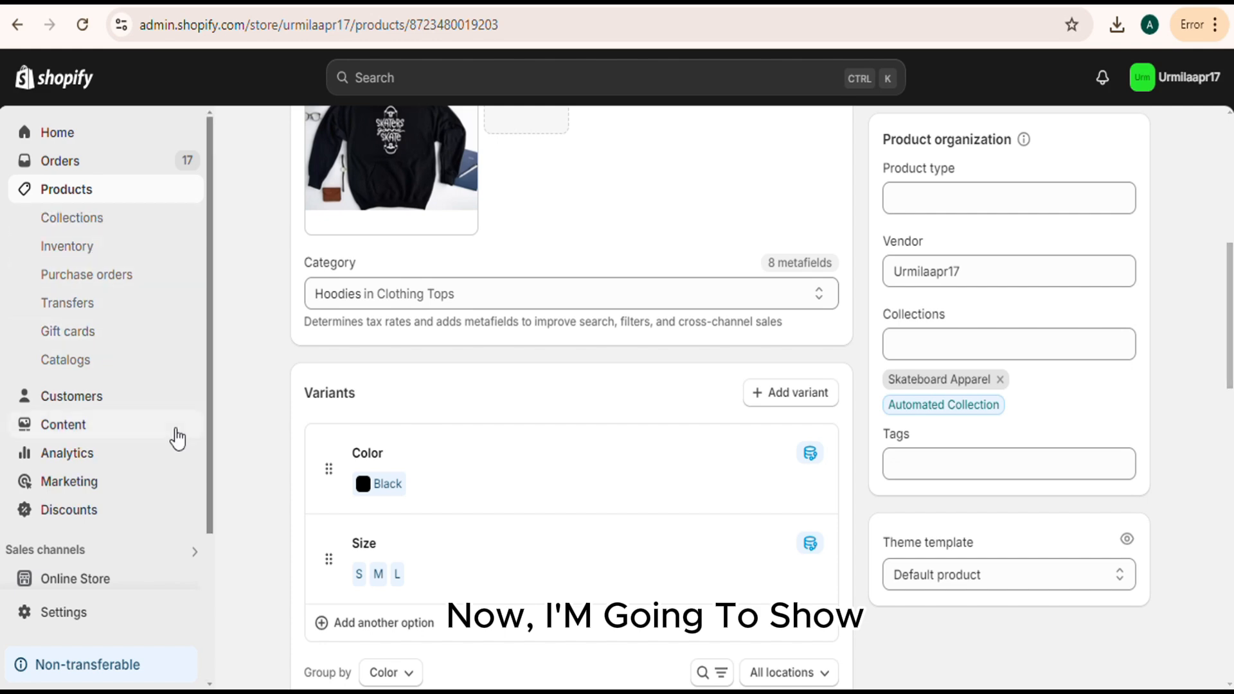
Open the online store's current test-data theme for customization.
scroll(604, 344, up, 5)
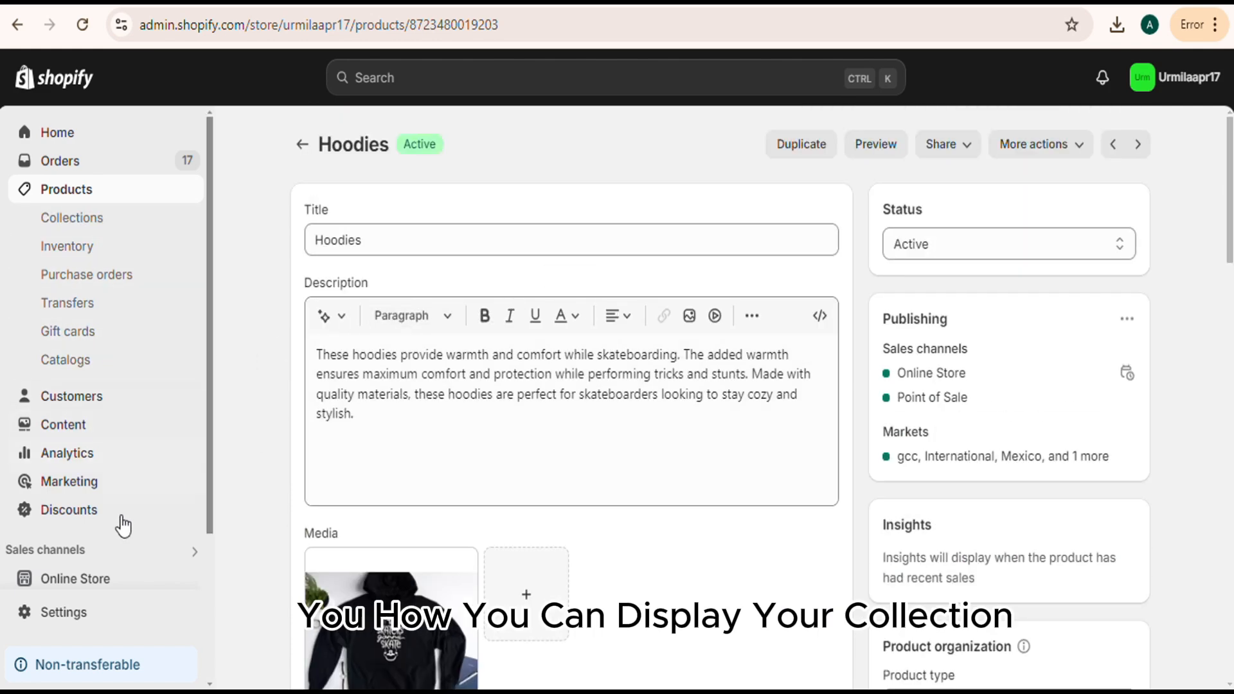
click(106, 581)
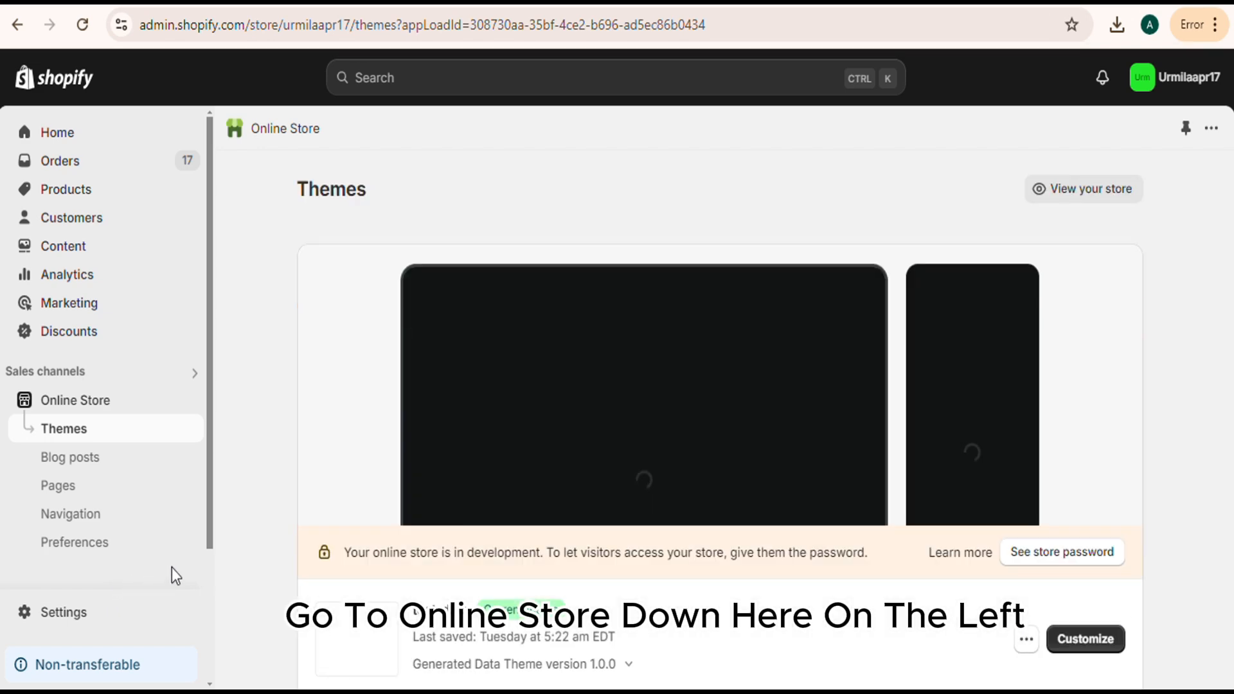
scroll(572, 454, down, 1)
scroll(572, 454, down, 1)
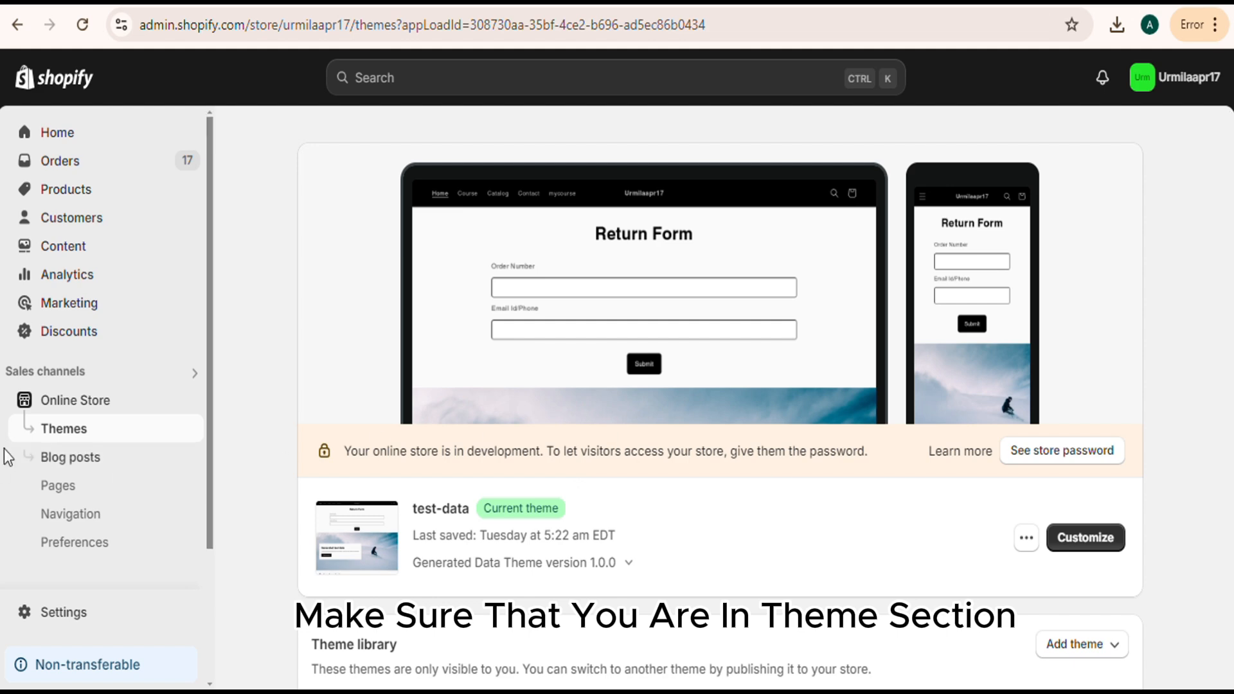
click(1079, 546)
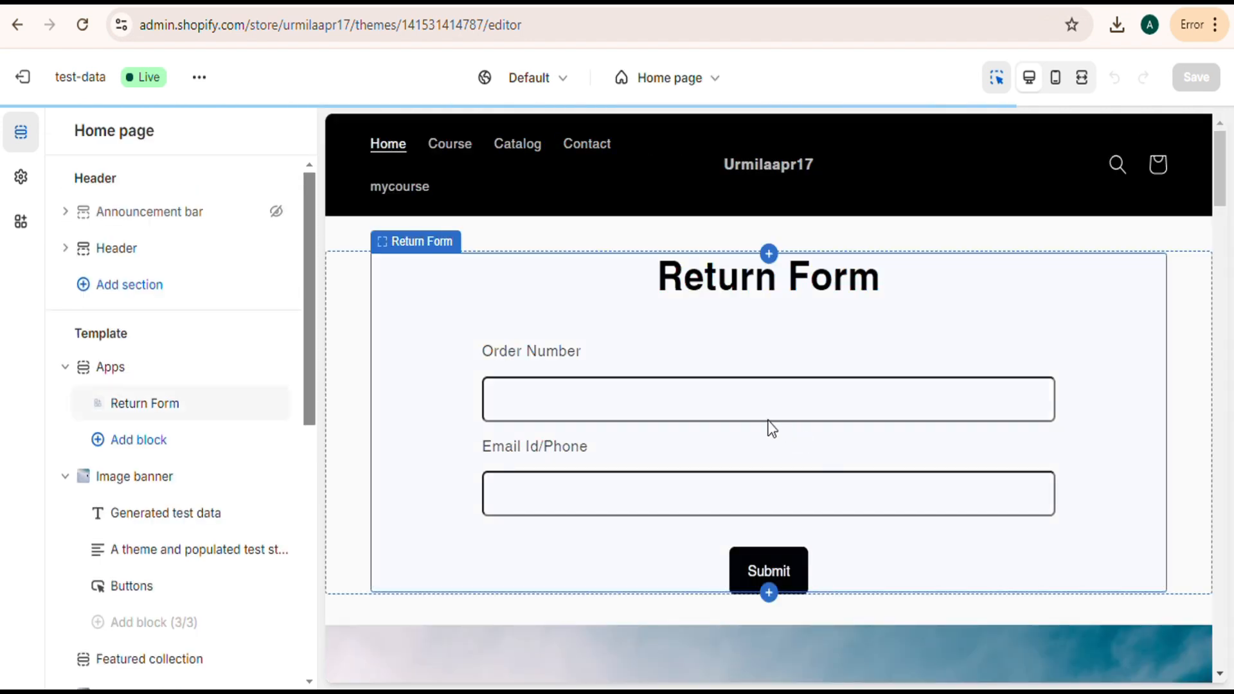
Add a second Collection list section below the existing one in the home page template.
scroll(546, 365, down, 15)
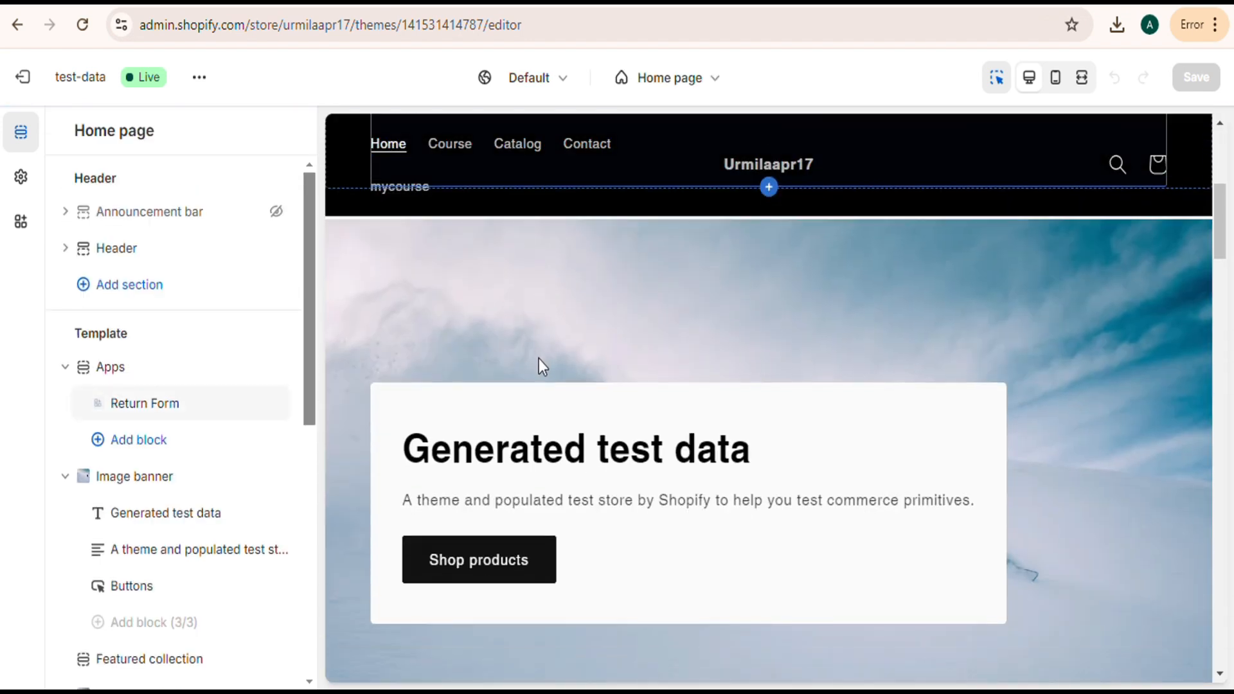
scroll(353, 382, down, 8)
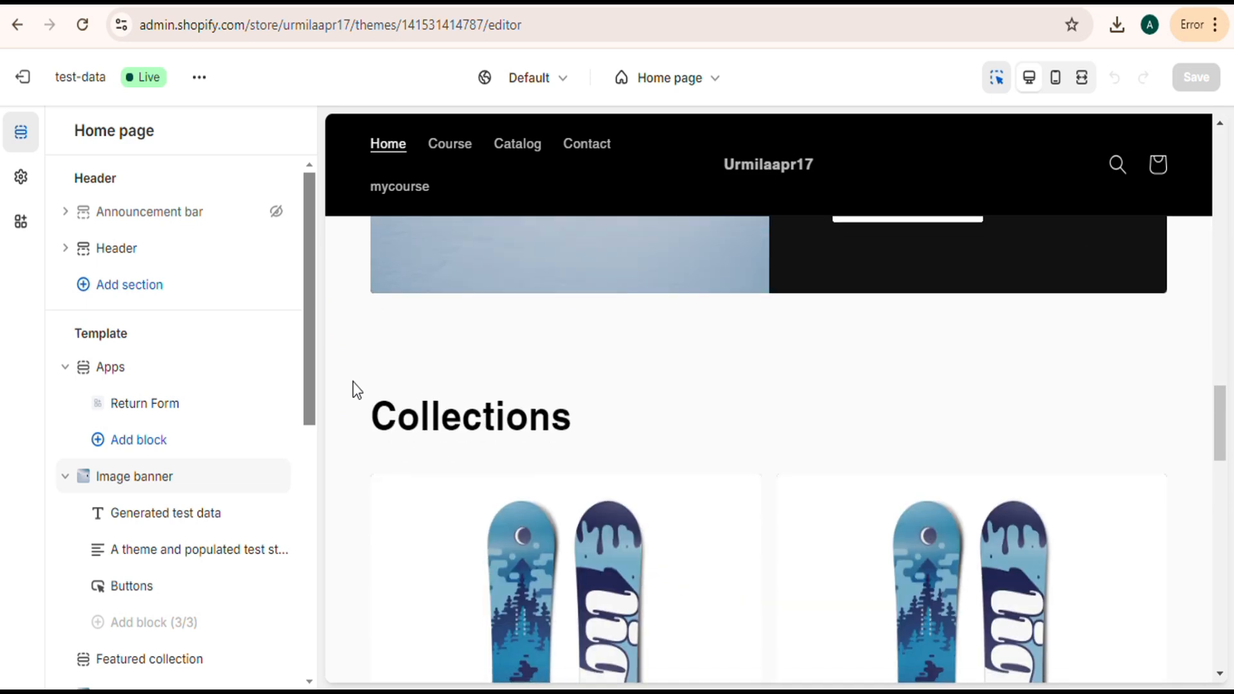
scroll(193, 463, down, 5)
scroll(193, 463, down, 2)
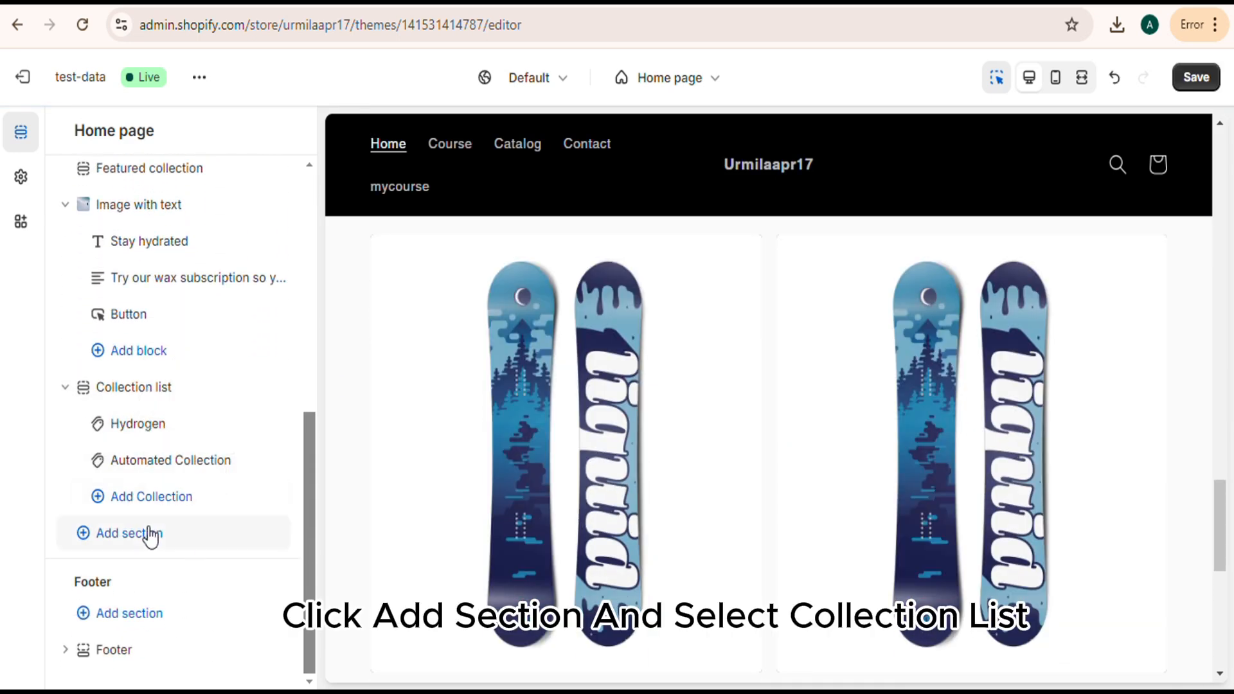
click(149, 535)
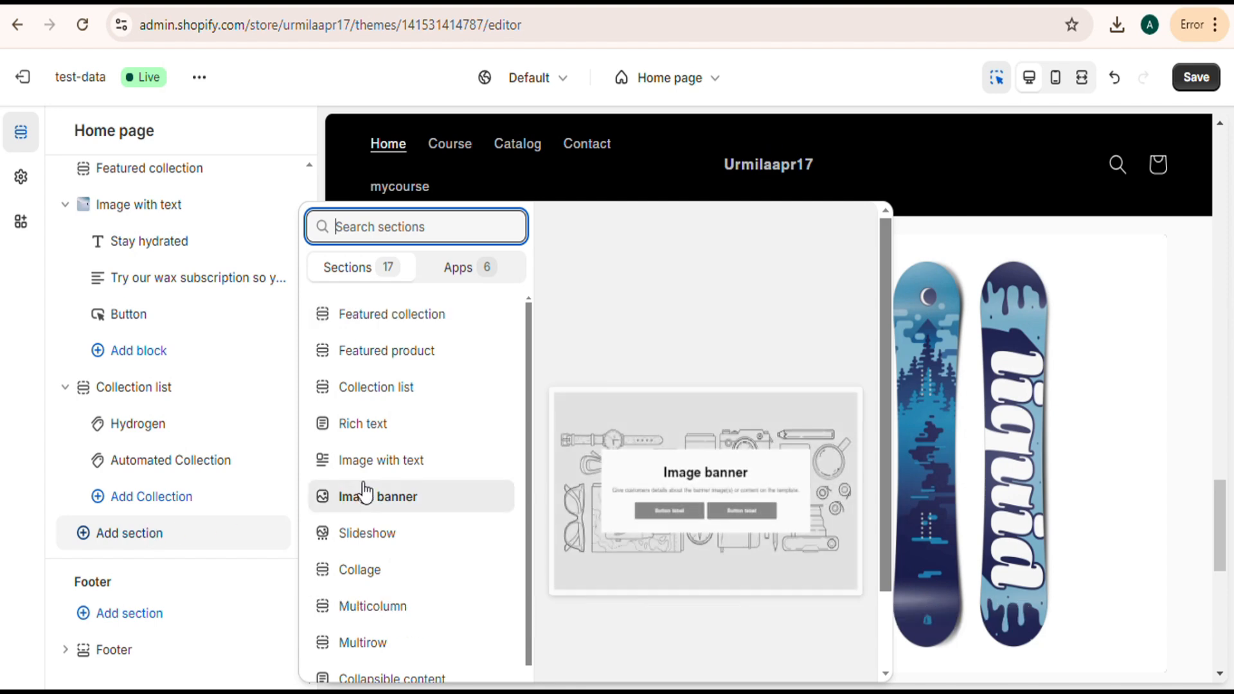
click(385, 392)
click(386, 392)
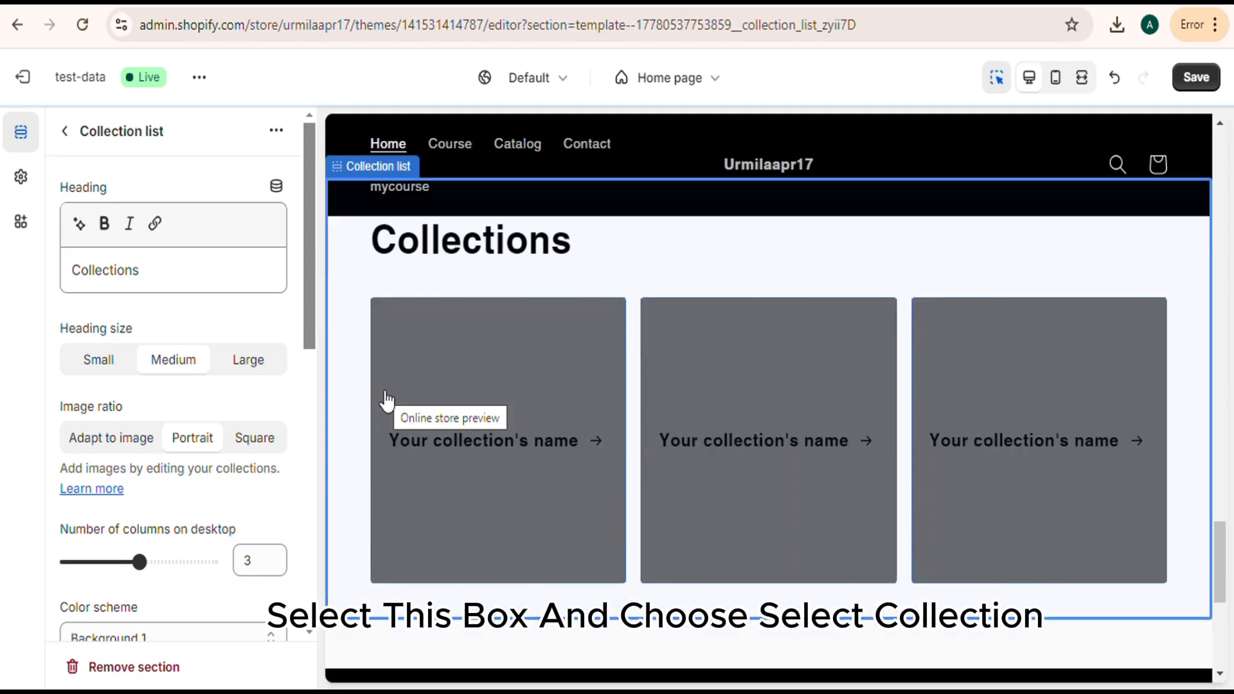
Assign the Skateboard Apparel collection to the first block of the new Collection list section and save the theme.
click(425, 382)
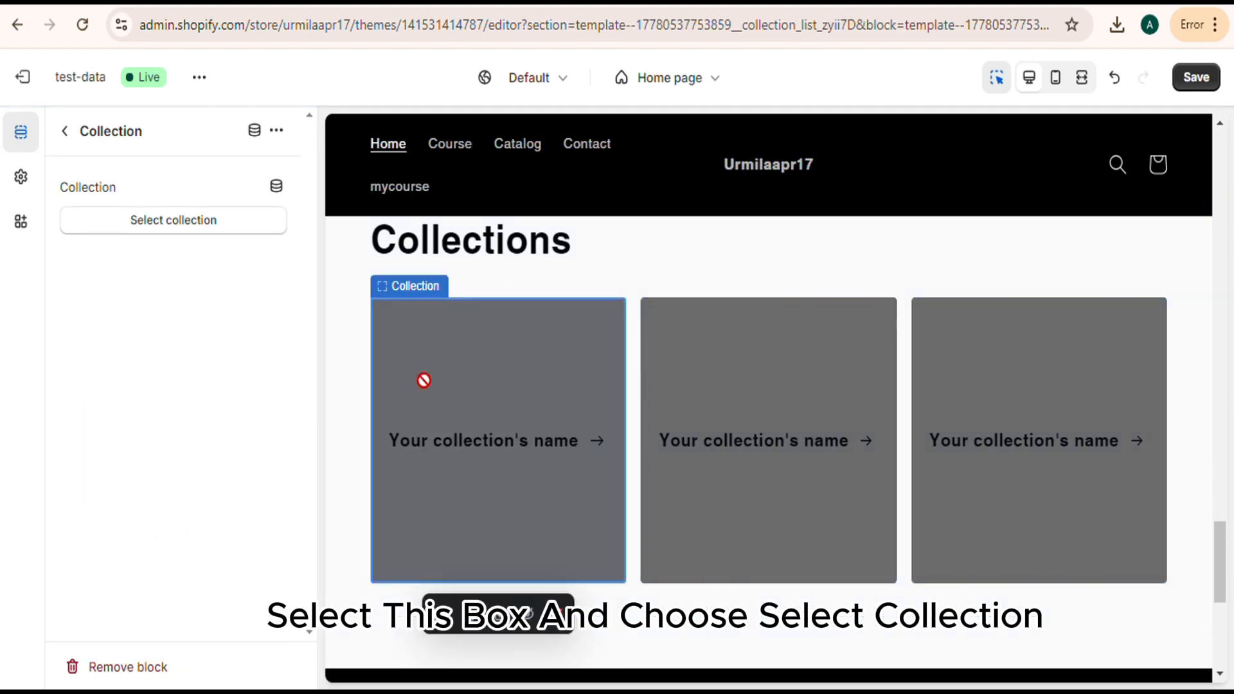
click(203, 225)
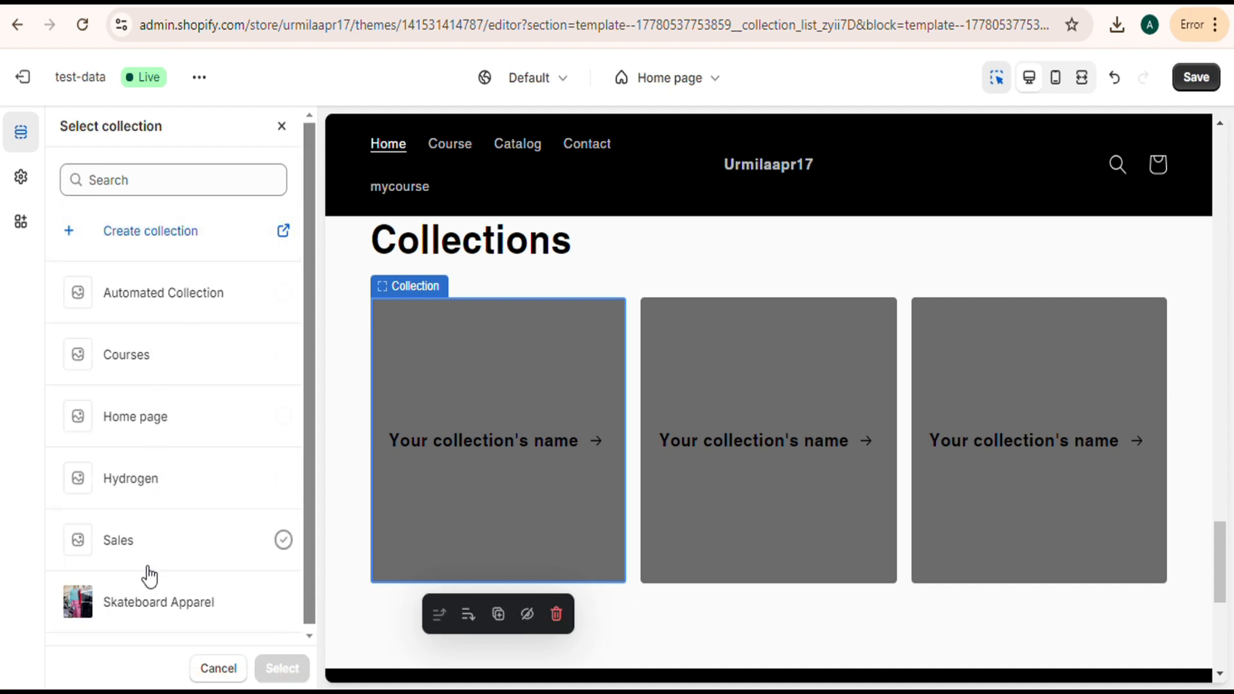
click(154, 610)
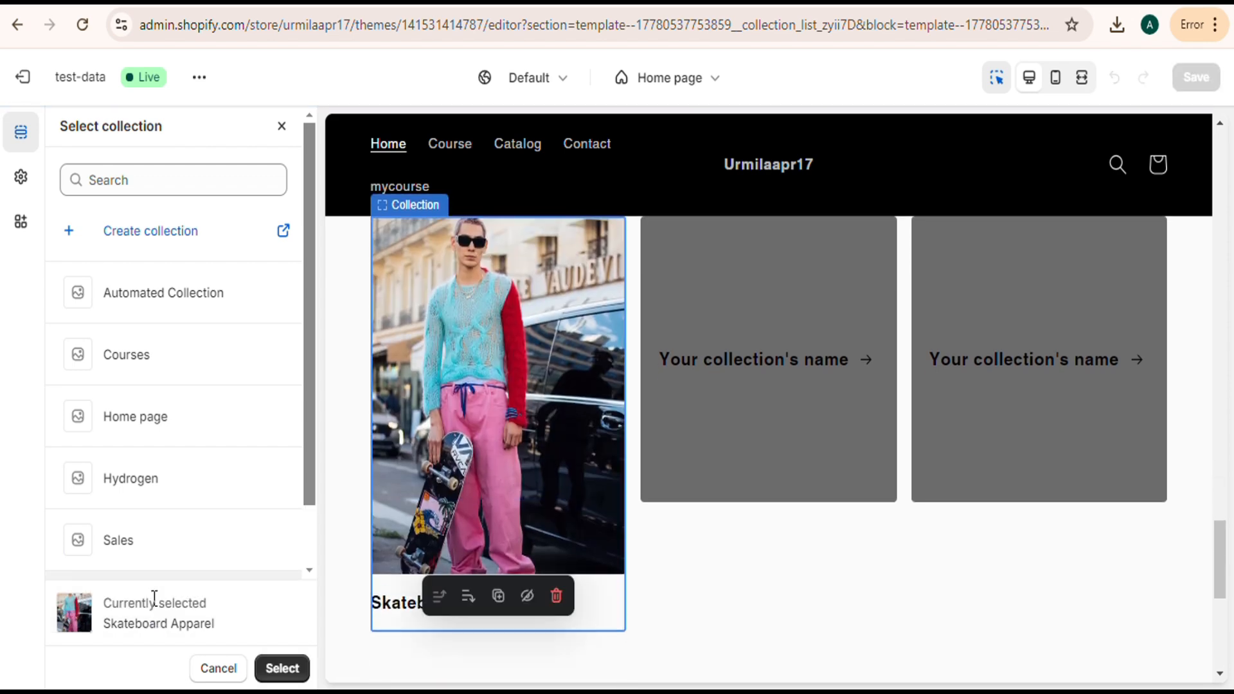
scroll(461, 540, down, 3)
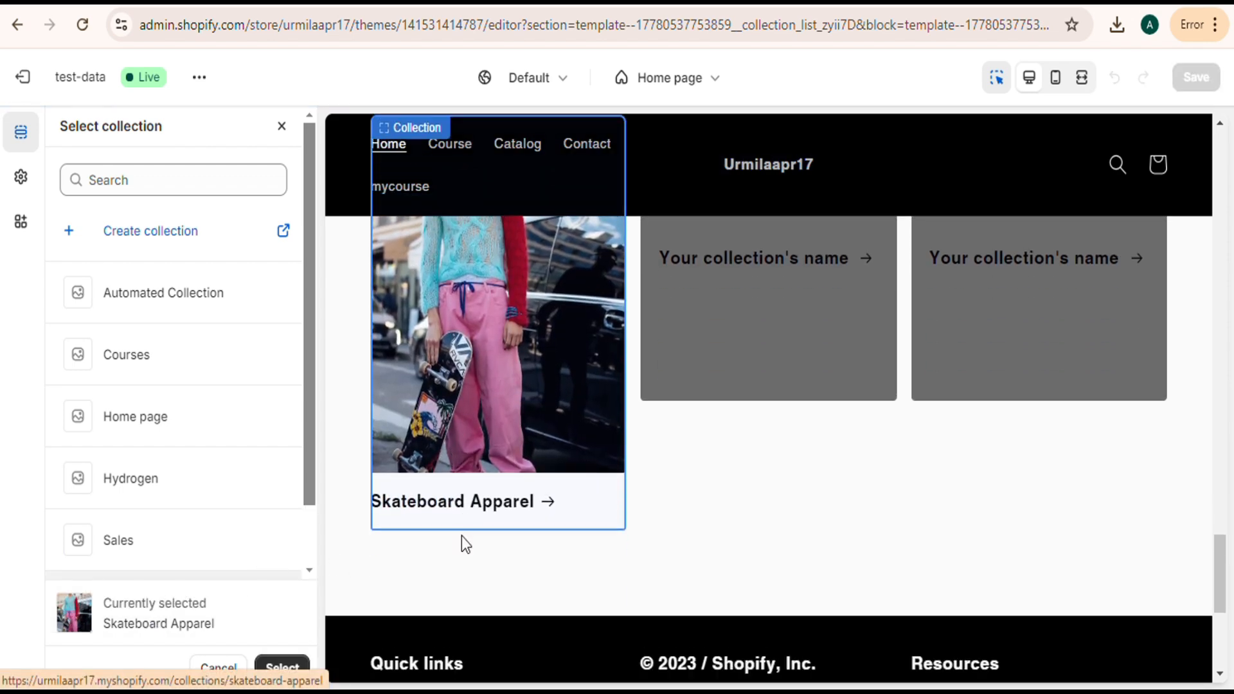
scroll(347, 479, up, 5)
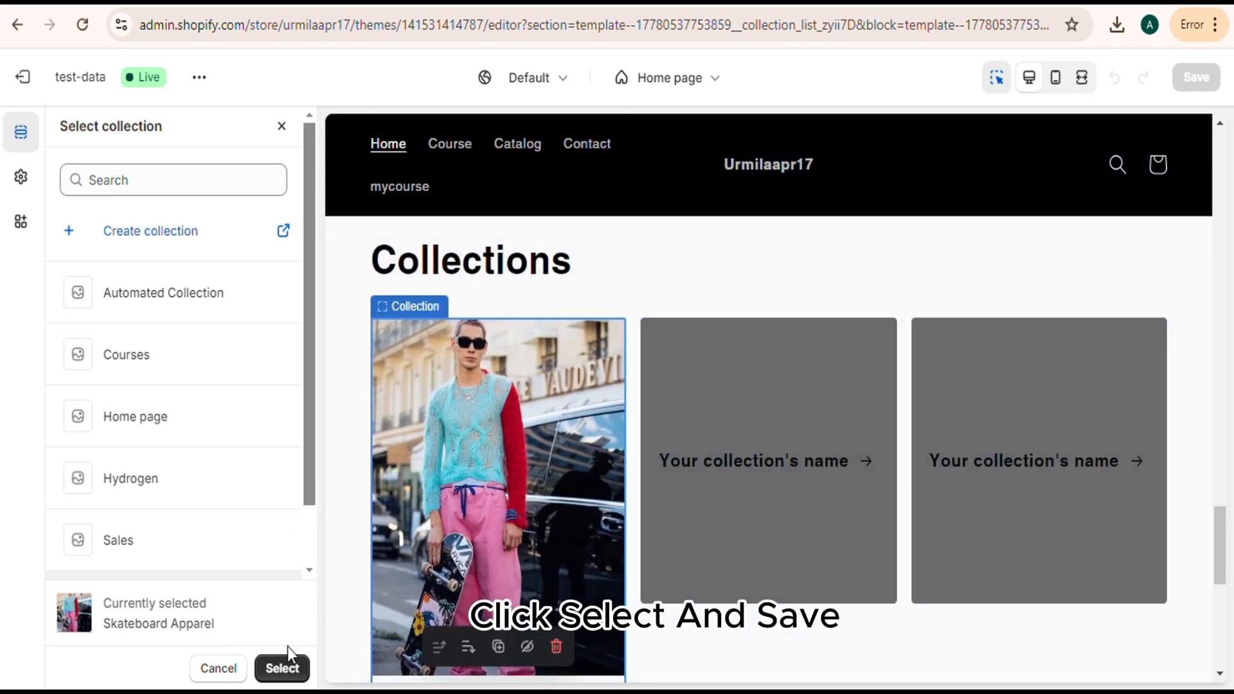
click(281, 668)
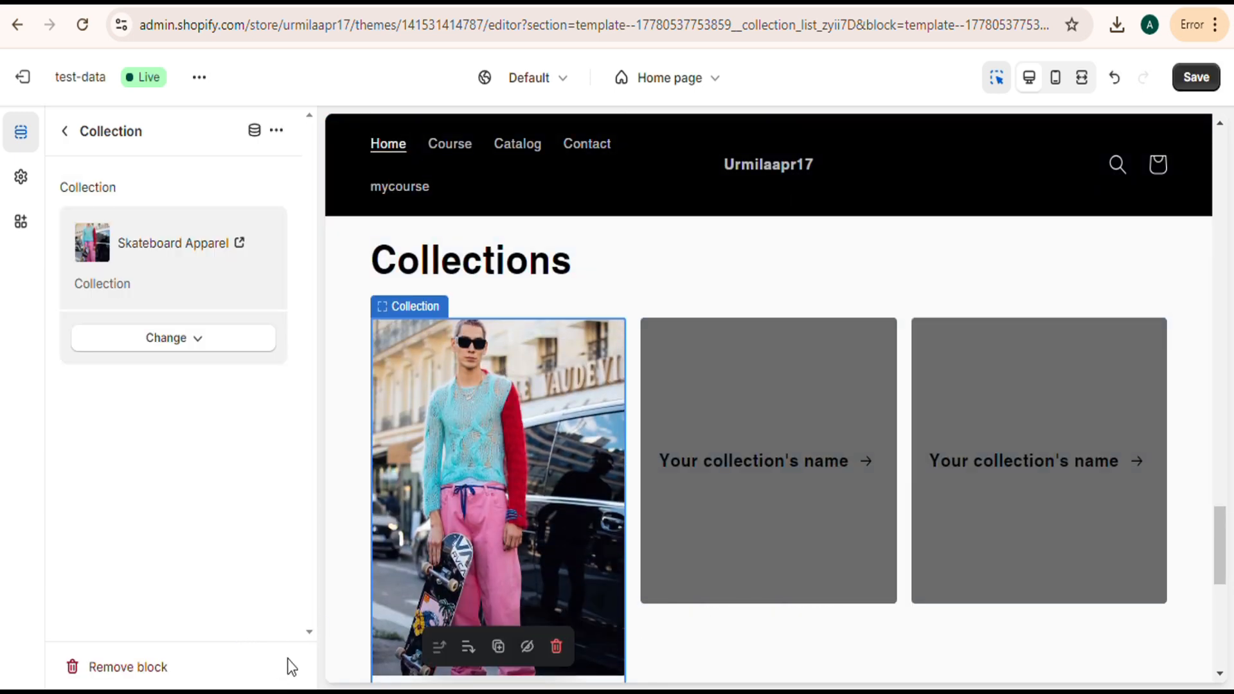
click(1194, 83)
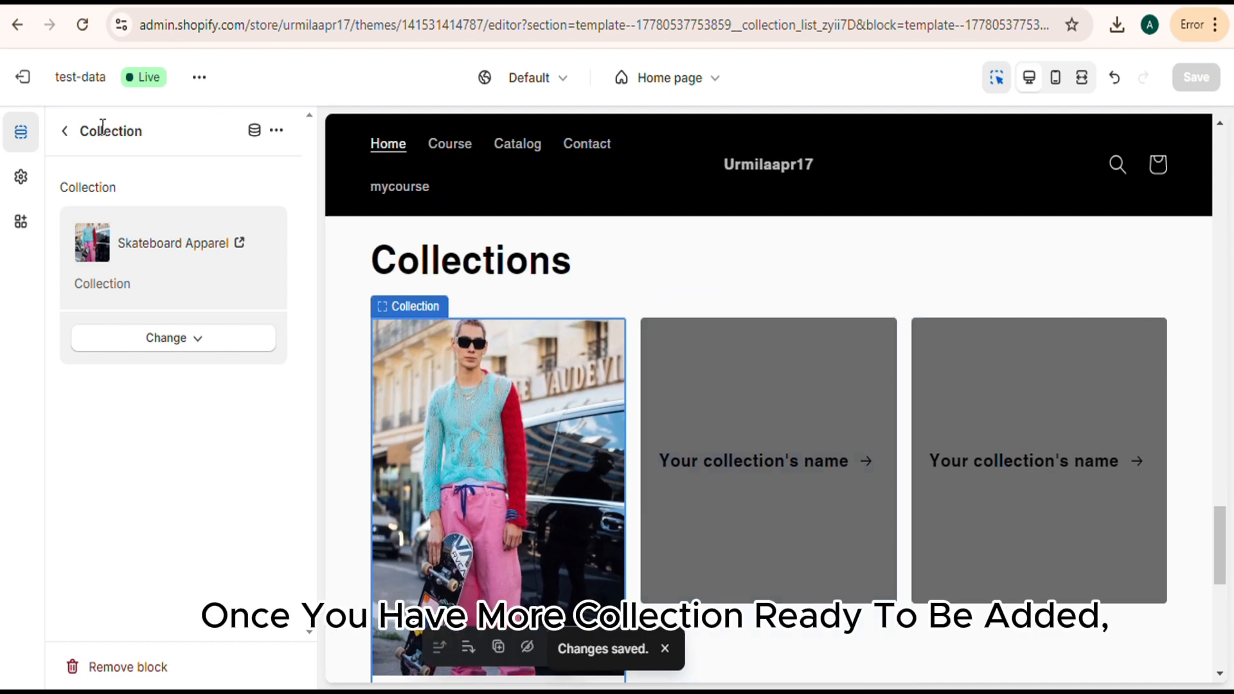
Try the Small heading size on the new Collection list section, restore Medium, and set the image ratio to Adapt to image.
click(63, 132)
click(489, 316)
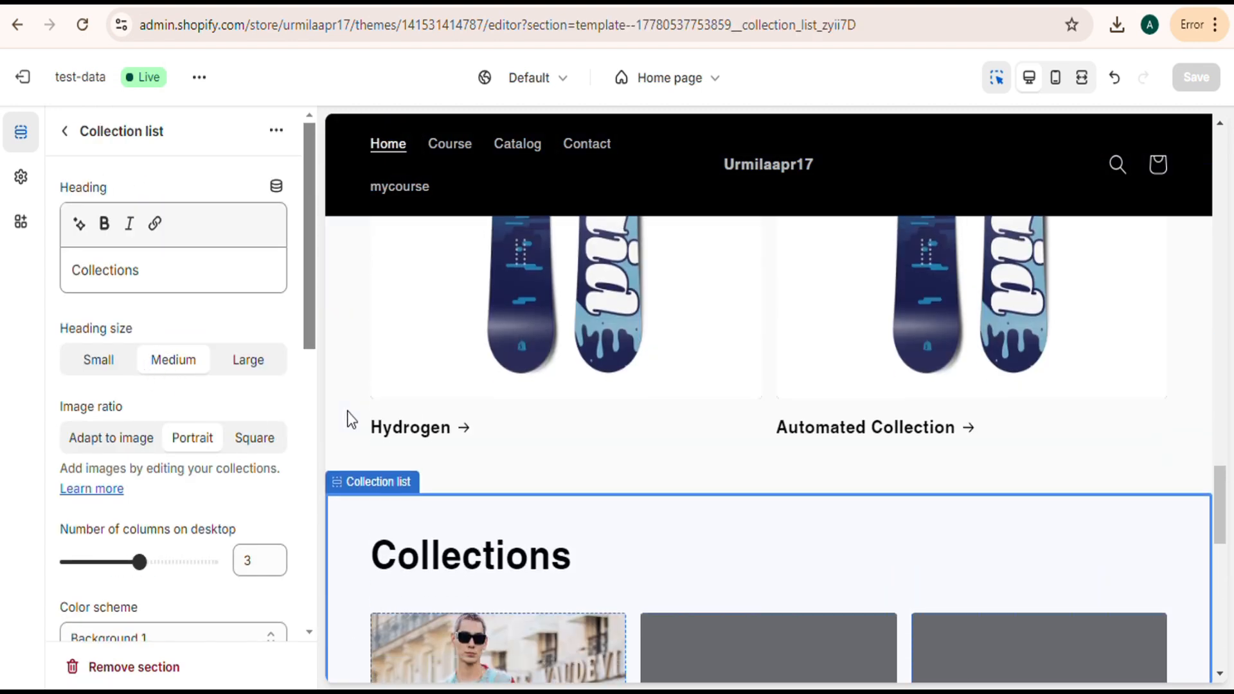
click(87, 368)
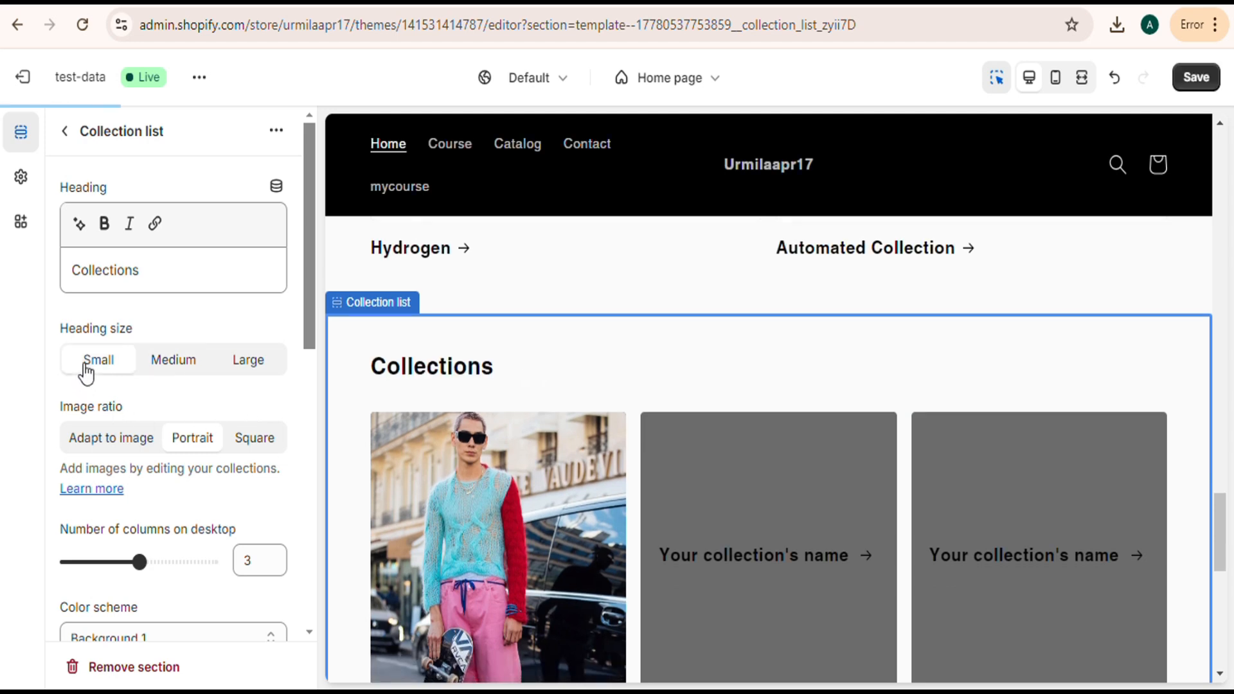
click(166, 368)
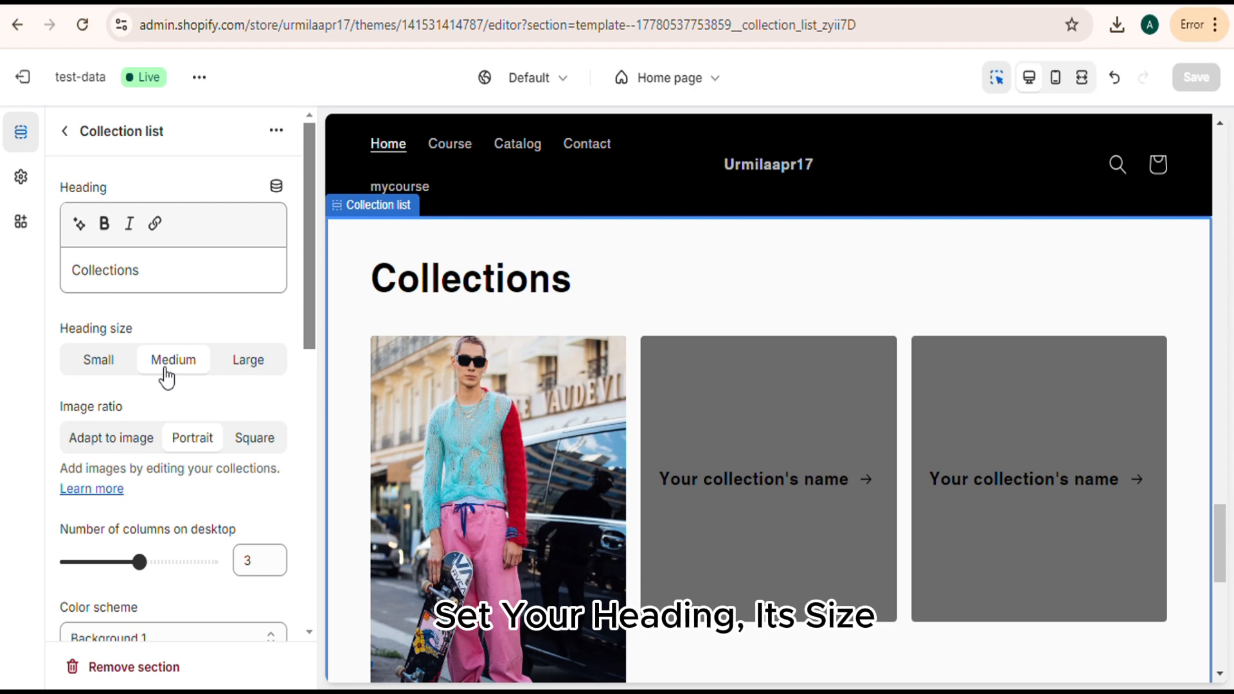
click(112, 443)
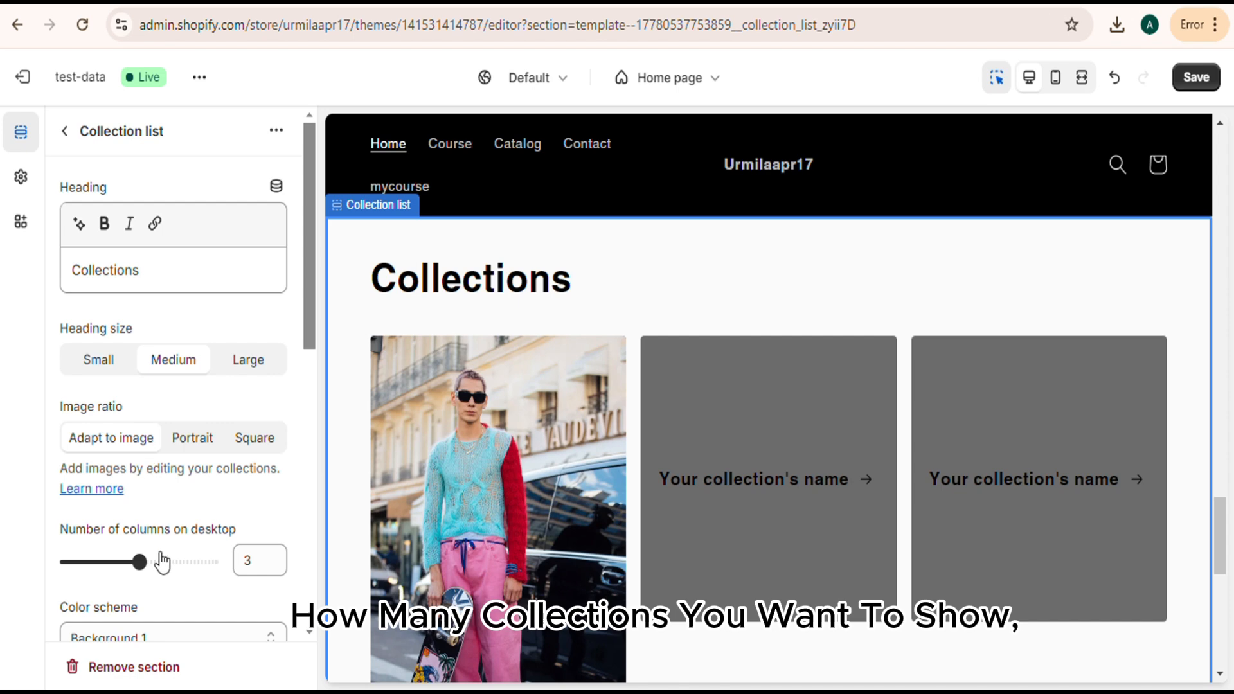
Set the section to 2 columns on desktop, and try the Accent 2 color scheme before restoring Background 1.
click(106, 562)
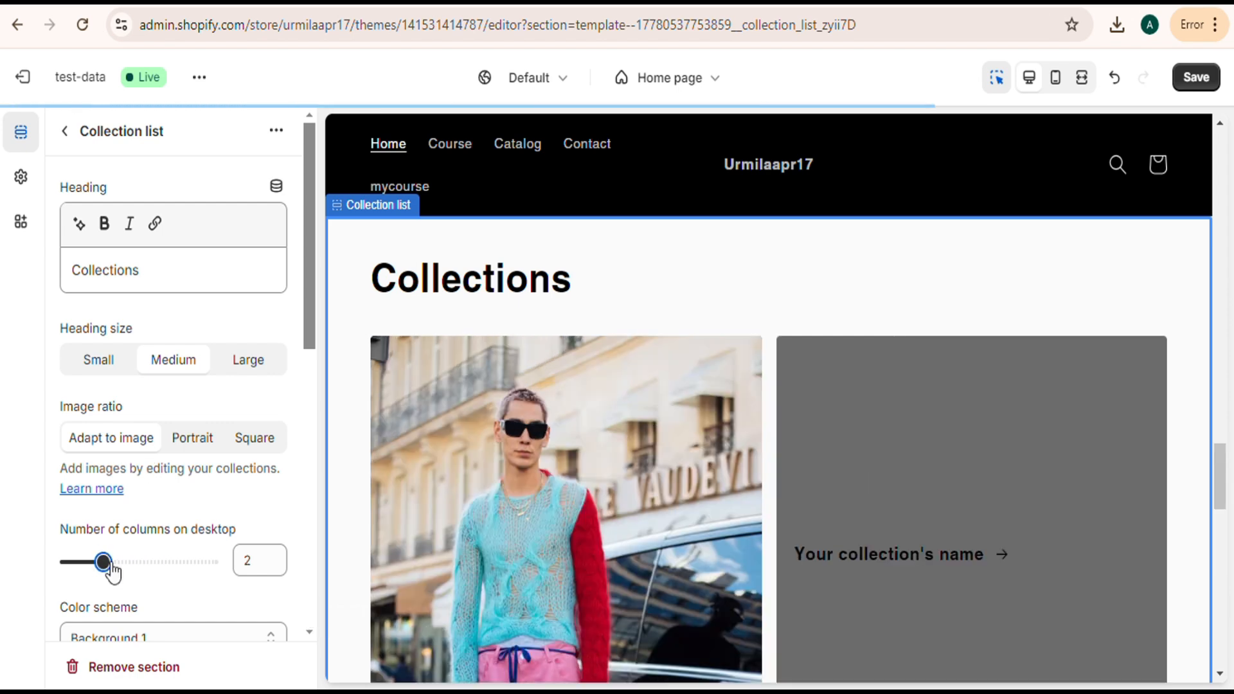
scroll(167, 549, down, 2)
click(176, 540)
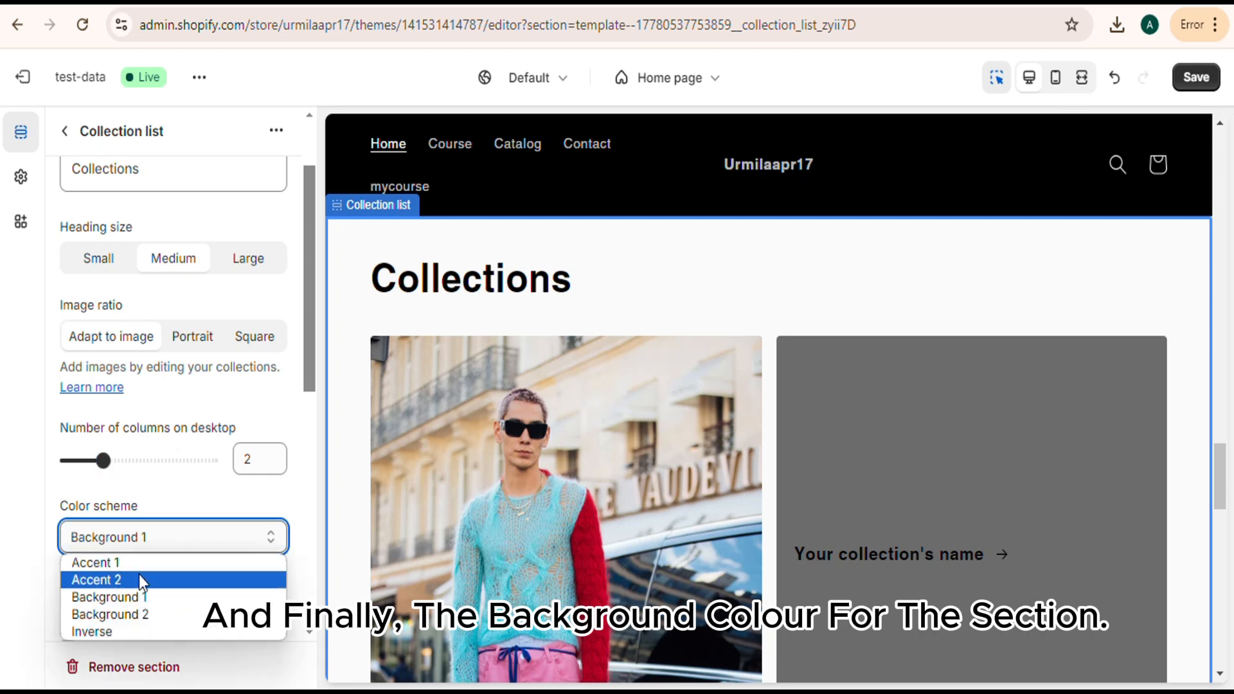
click(137, 578)
click(157, 540)
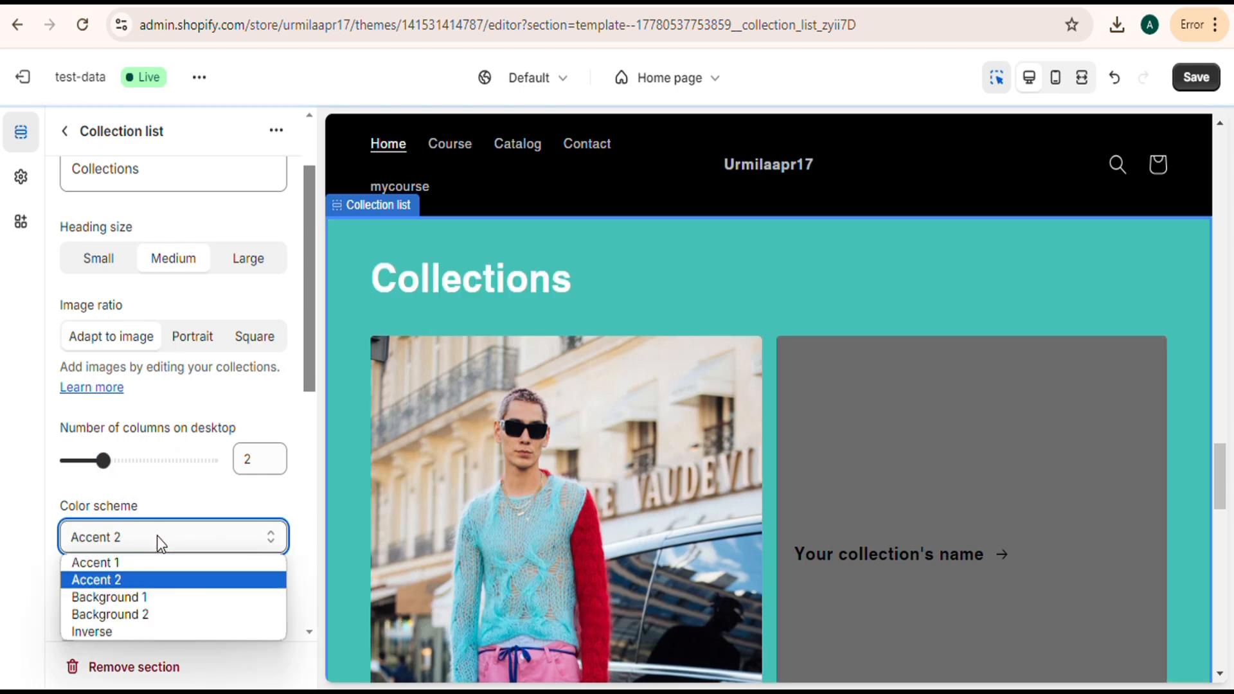
click(148, 596)
Enable the "View all" button for lists with more collections than shown in the Collection list section, and save the theme.
scroll(171, 538, down, 4)
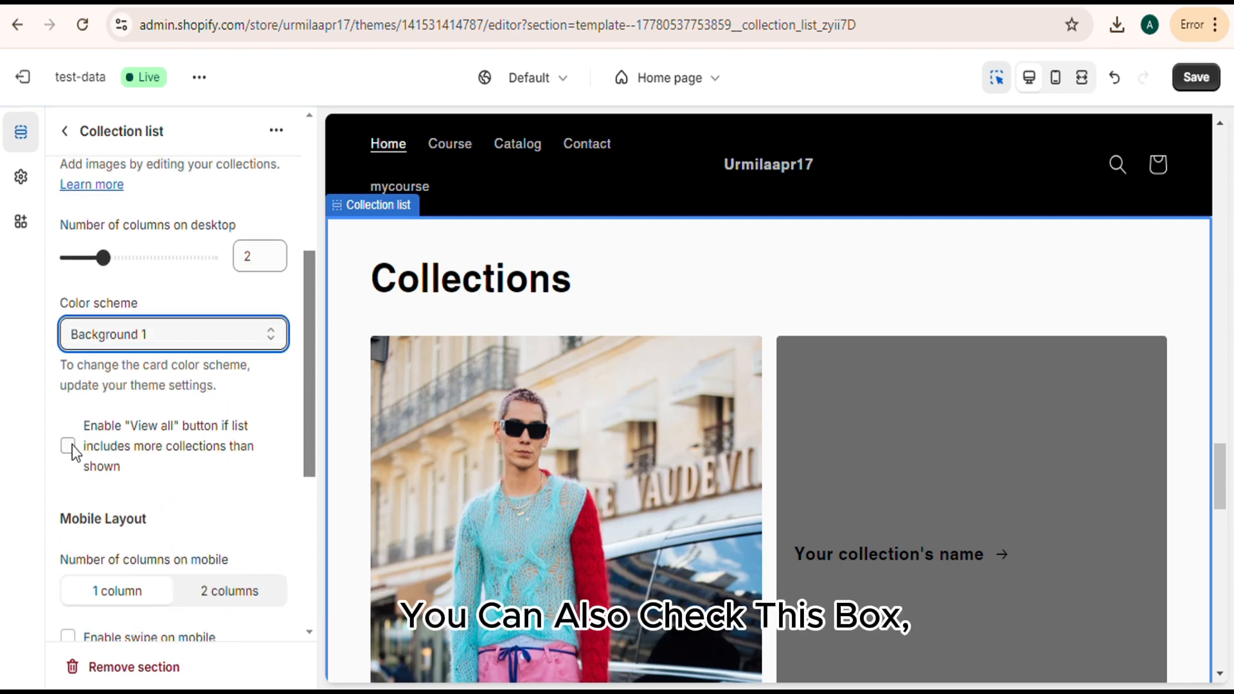
click(67, 447)
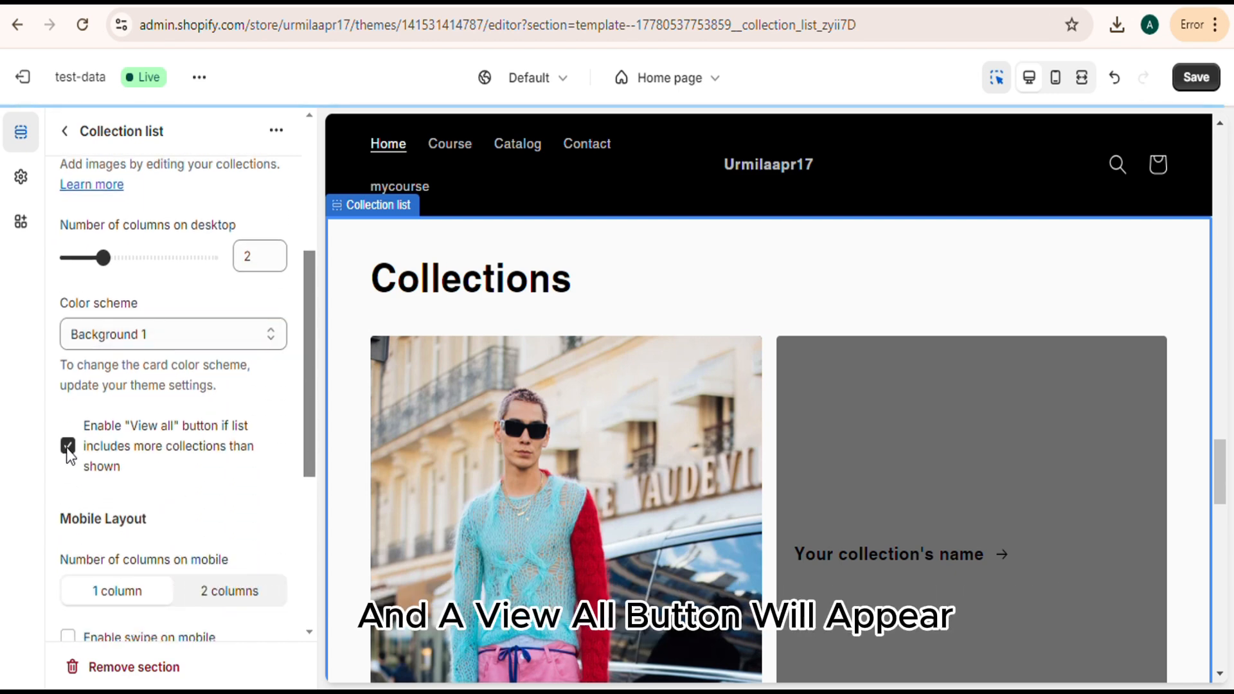
scroll(215, 496, down, 5)
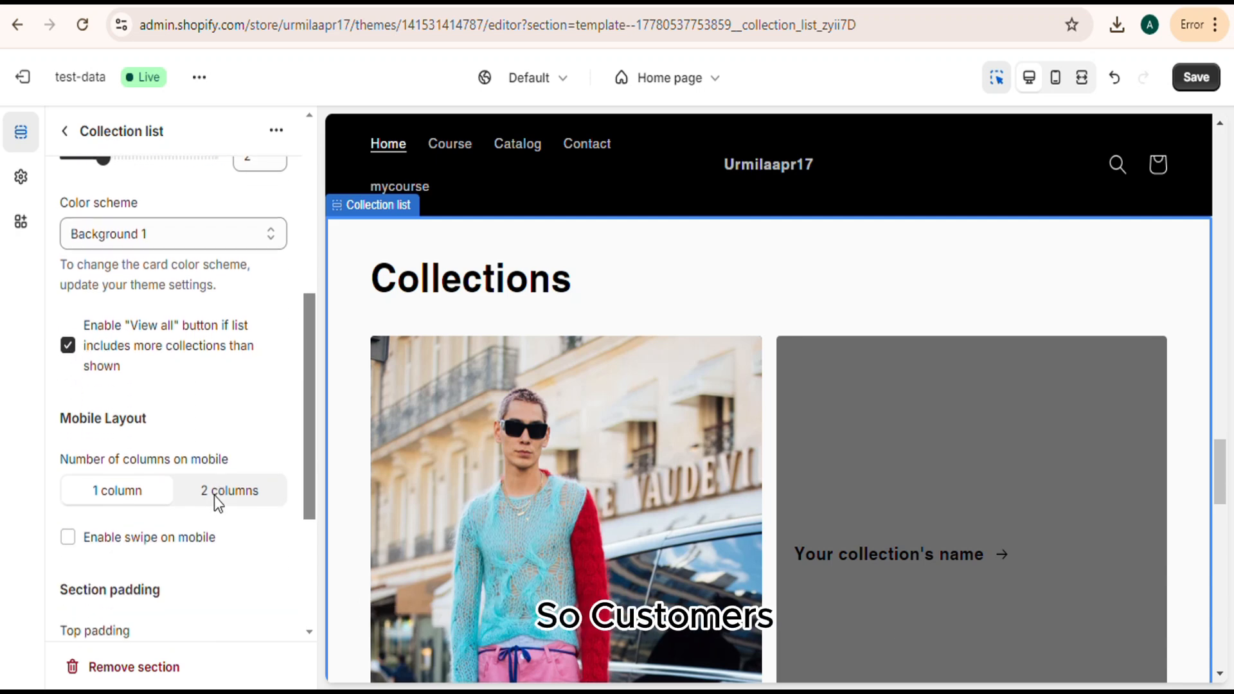
click(1191, 80)
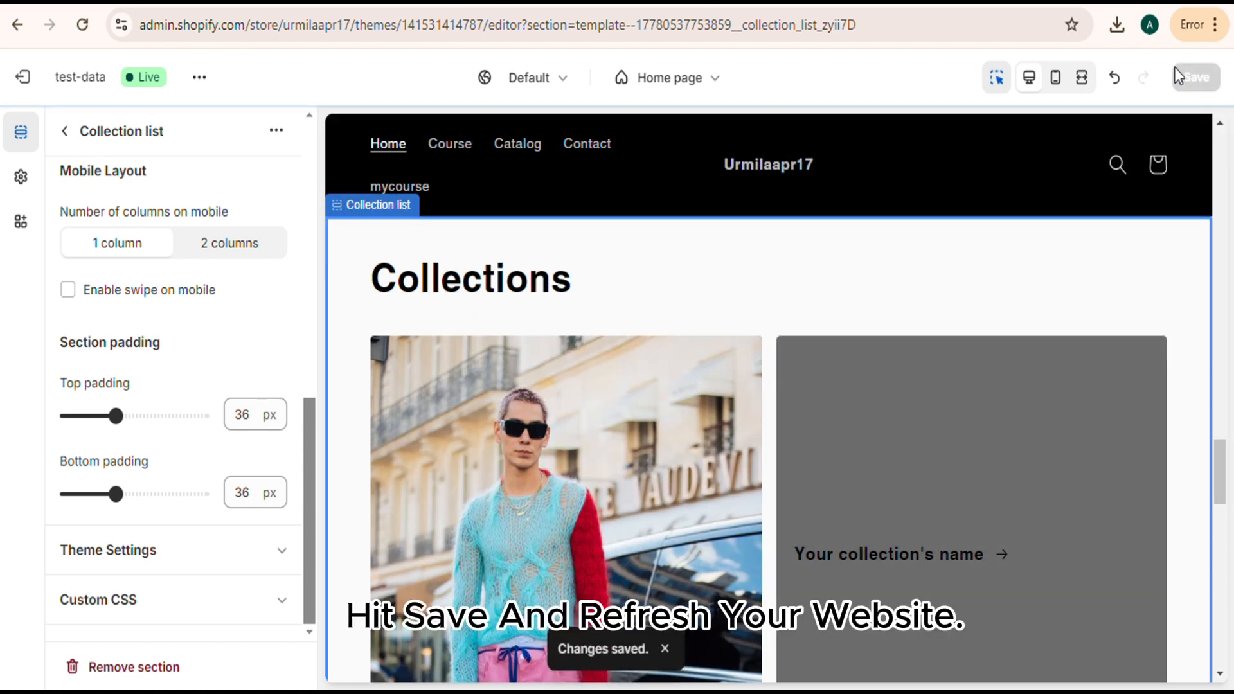
Reload the theme editor and open the Skateboard Apparel collection from the home page preview to check its products.
click(82, 27)
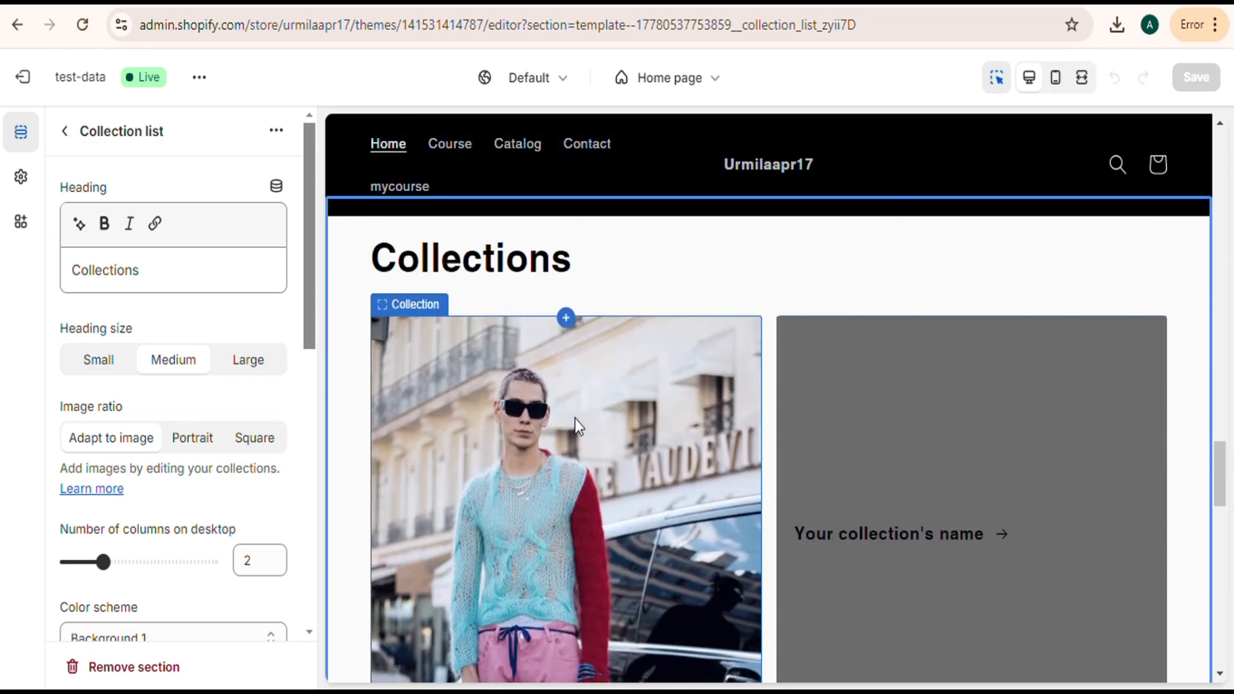
click(575, 419)
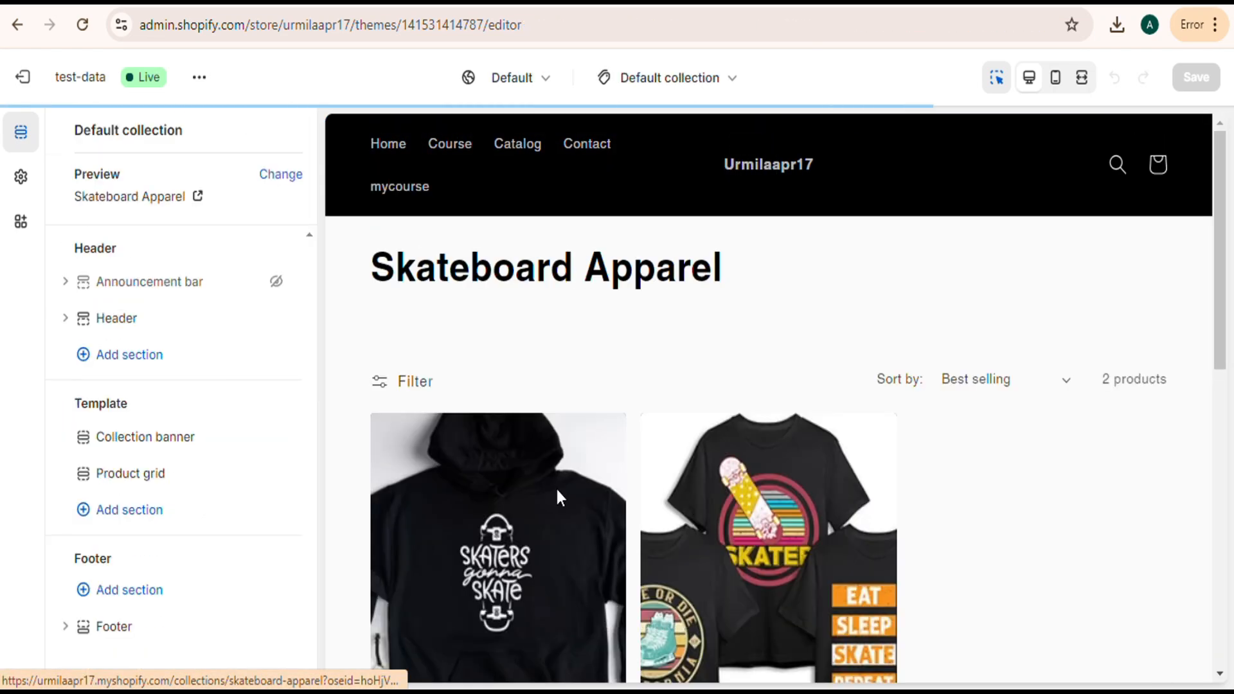